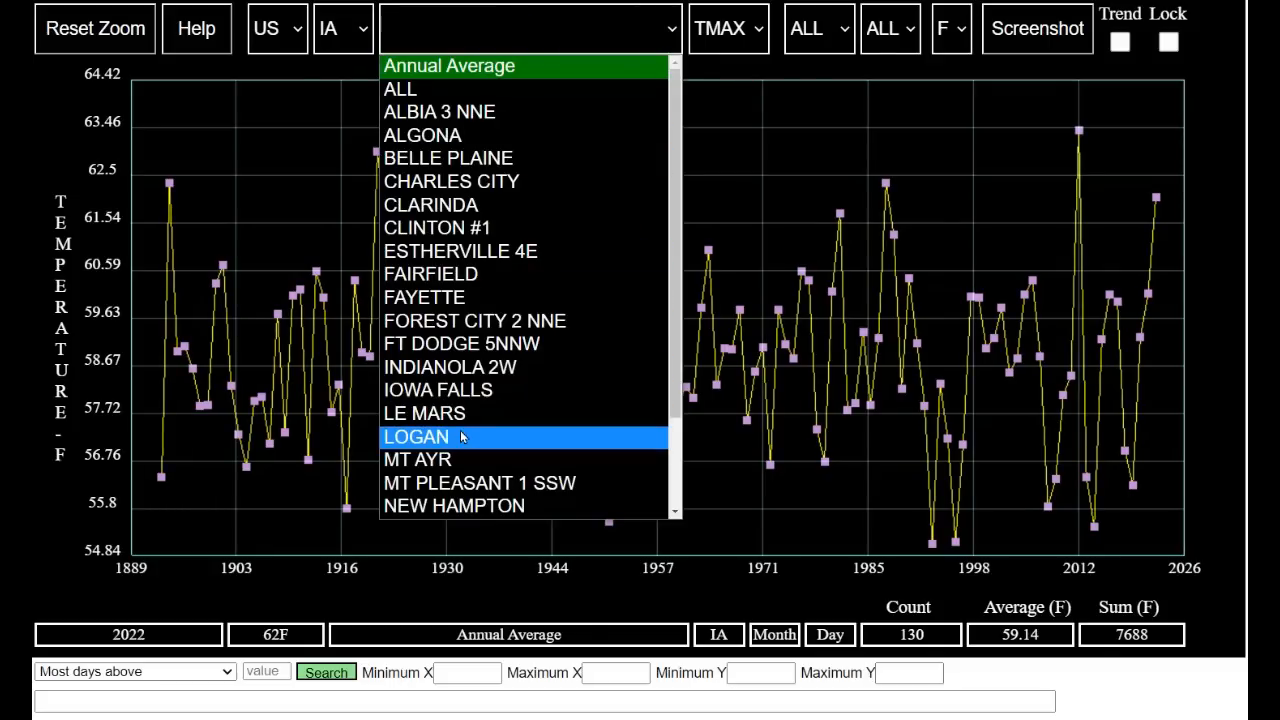
- Plot the LOGAN station's daily maximum temperatures and inspect the highest point of the whole record
click(462, 437)
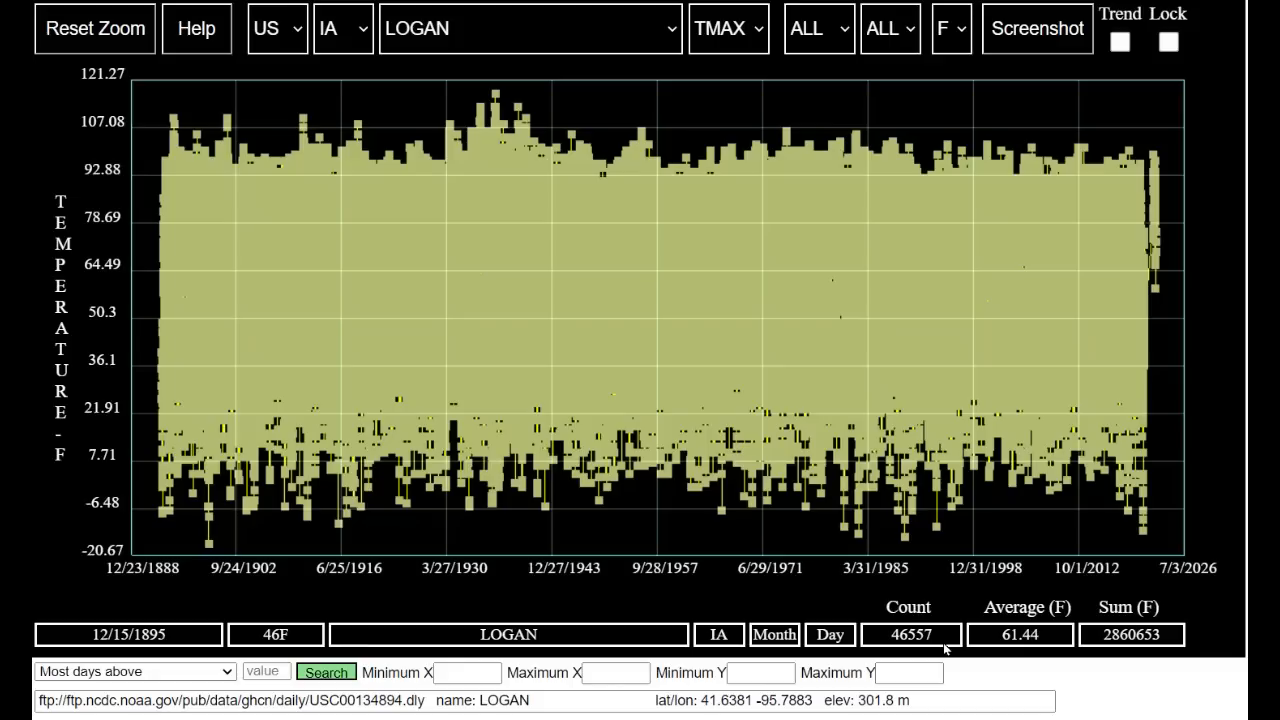
mouse_move(498, 100)
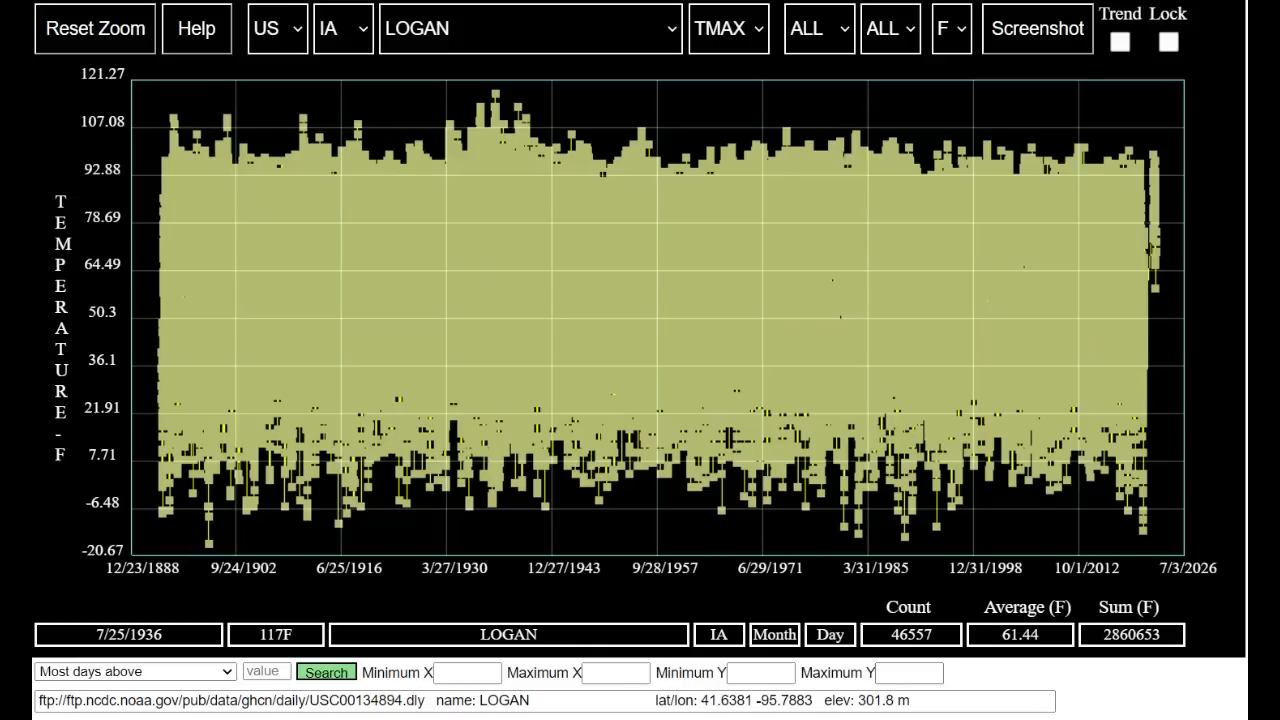
- Search the LOGAN record for the longest stretch above 90 °F
click(160, 671)
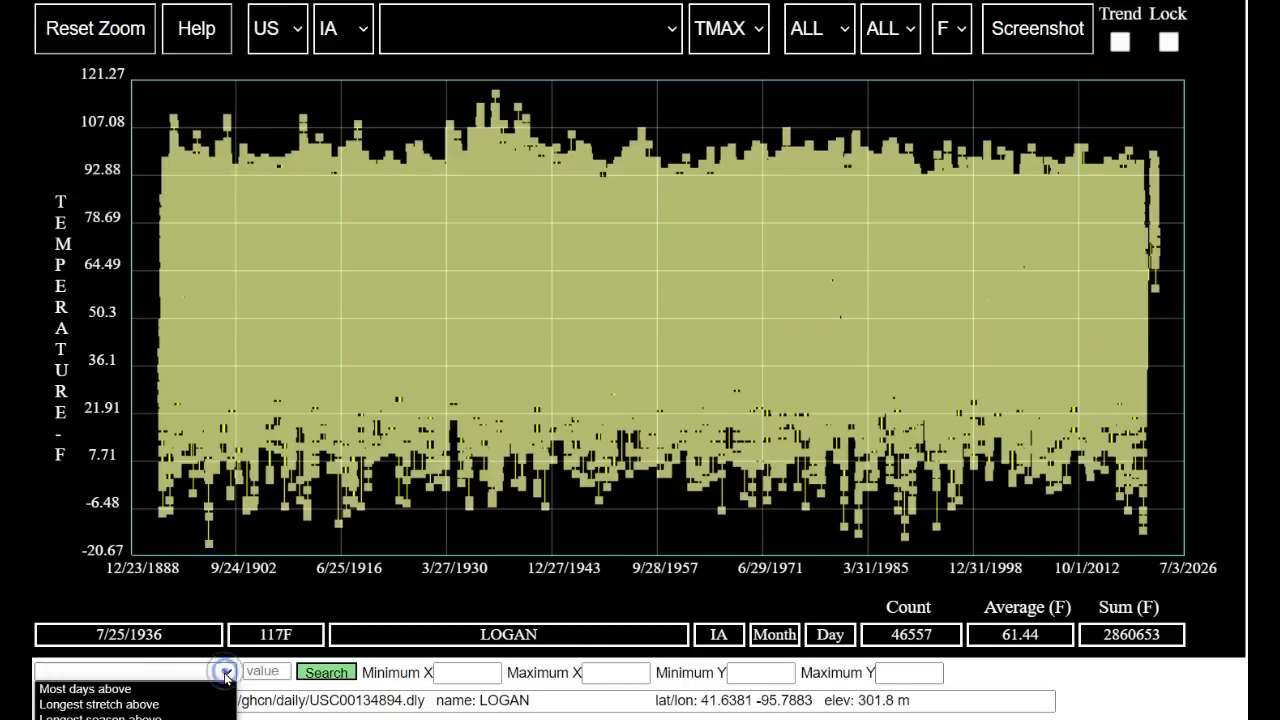
click(160, 705)
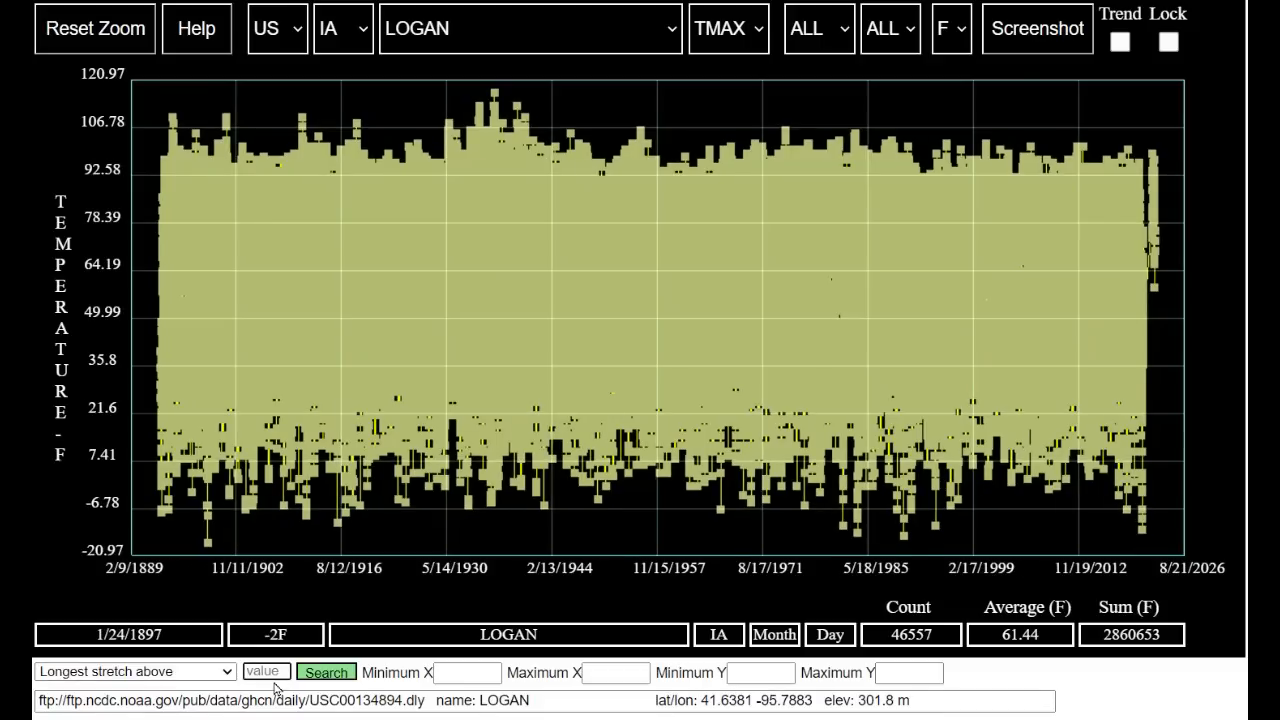
text(90)
click(325, 678)
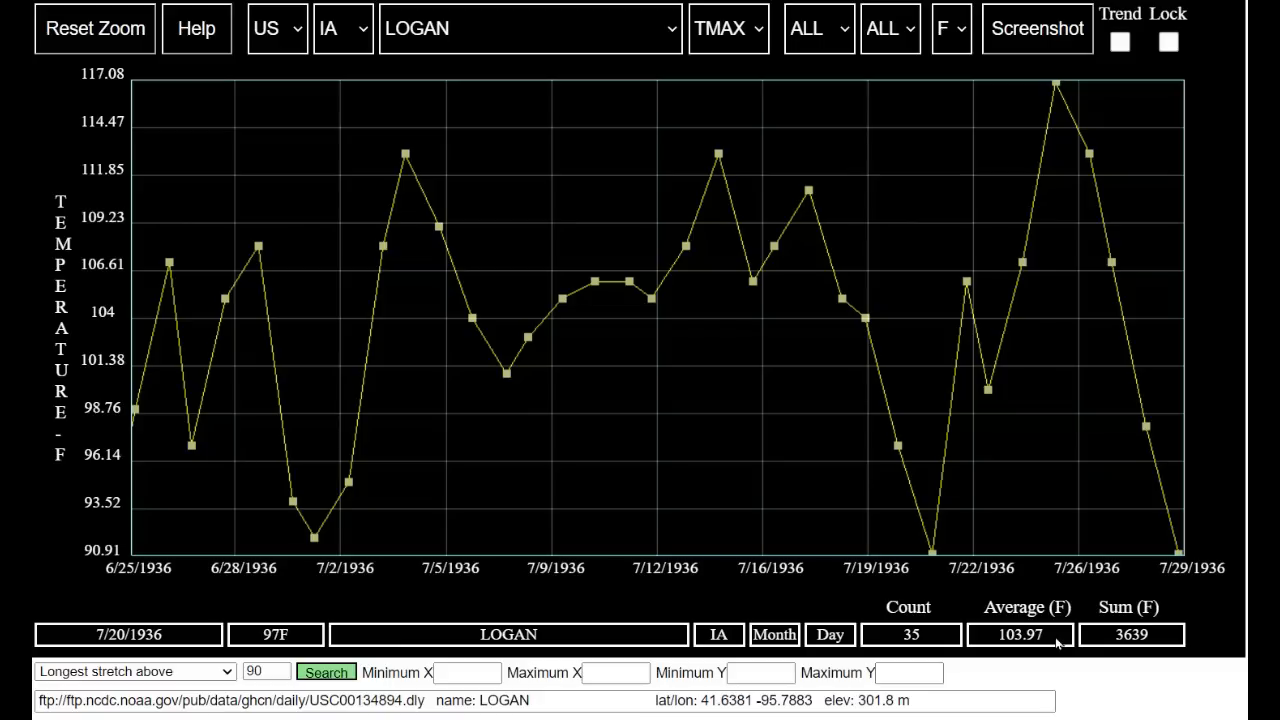
- Inspect the peak of the 1936 hot stretch up close, and restore the chart to the full record
mouse_move(1056, 88)
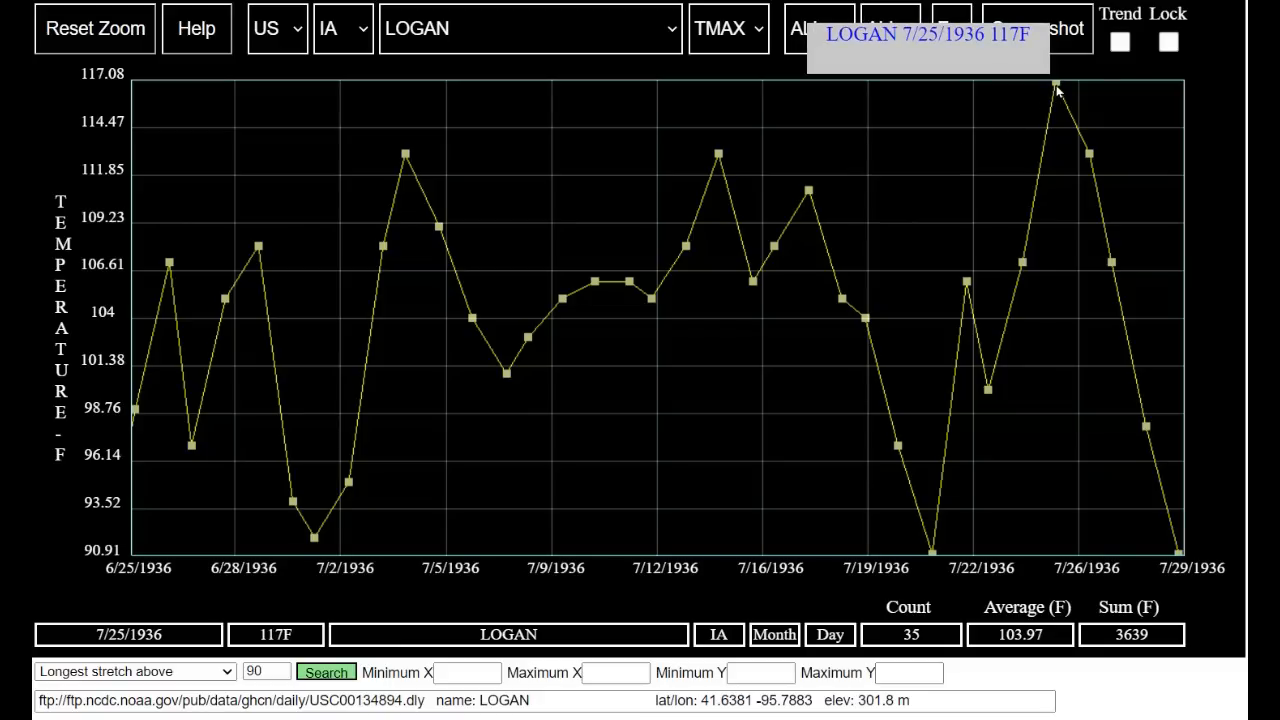
scroll(1058, 91, up, 1)
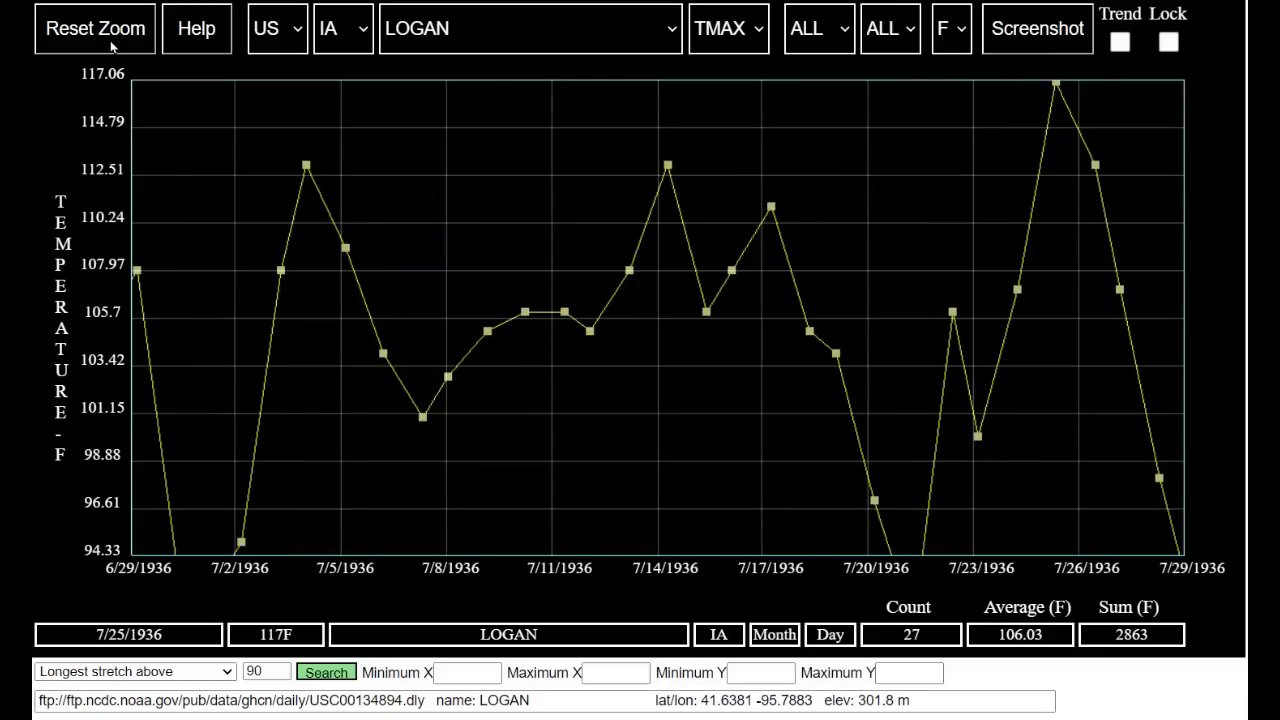
click(113, 47)
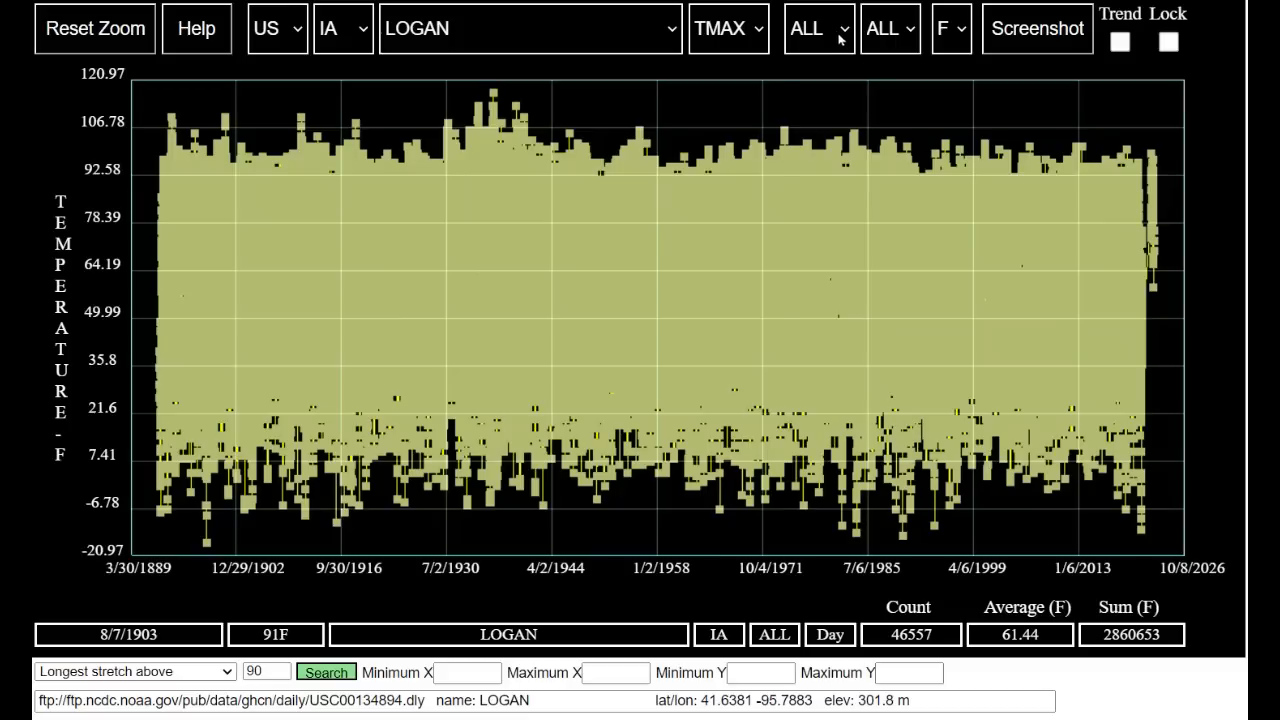
- Filter the maximum temperature chart to January and, in turn, to February
click(841, 39)
click(808, 90)
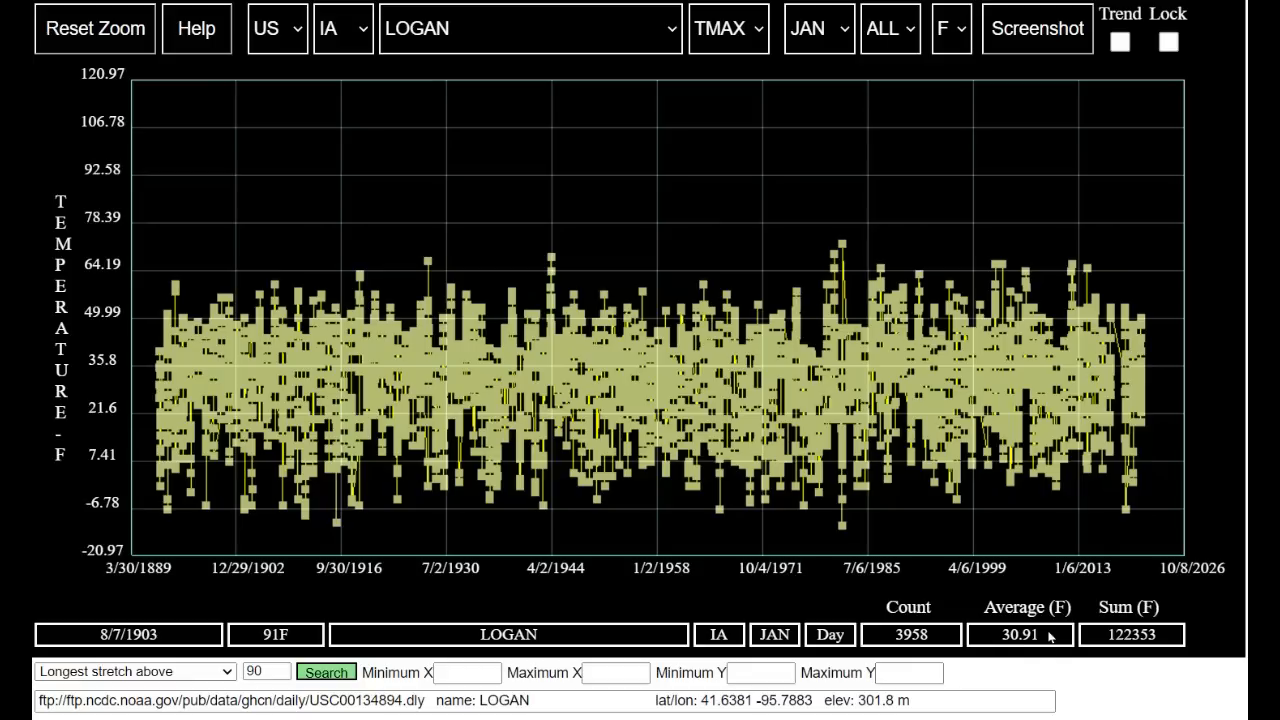
click(833, 29)
click(816, 110)
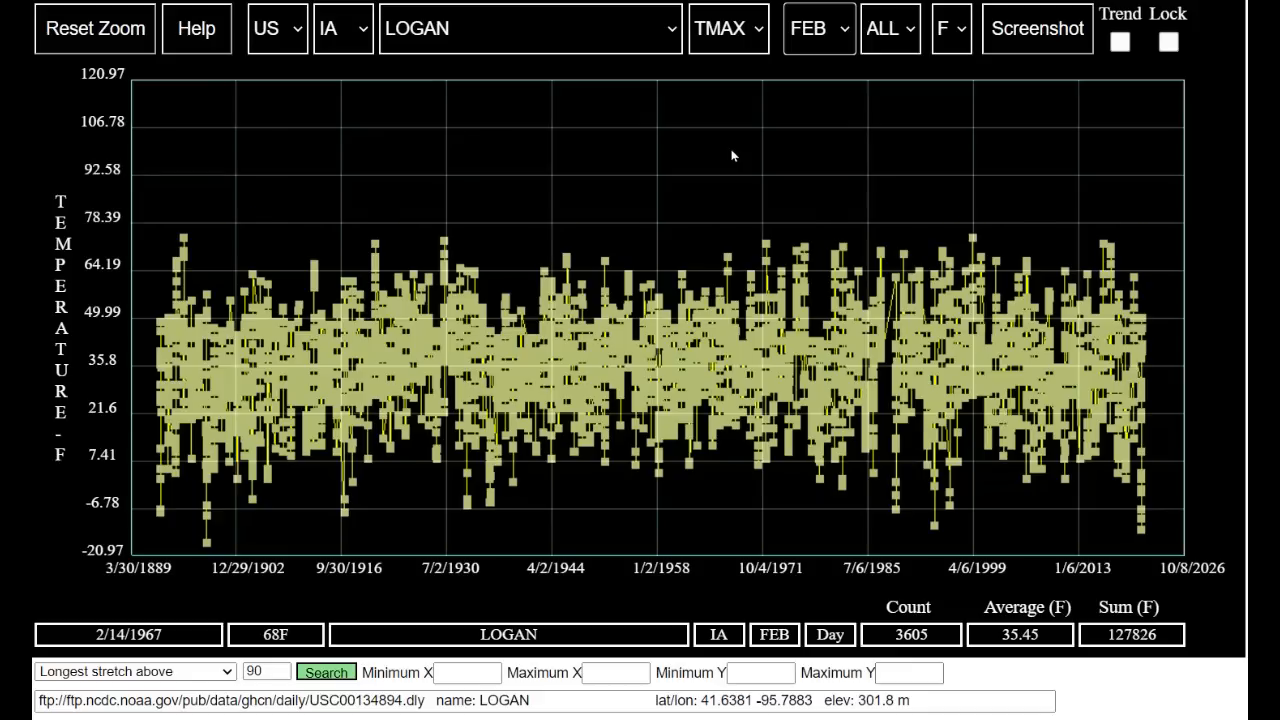
- Step the month filter from March through December and inspect December's highest and lowest points
key(Down)
key(Down)
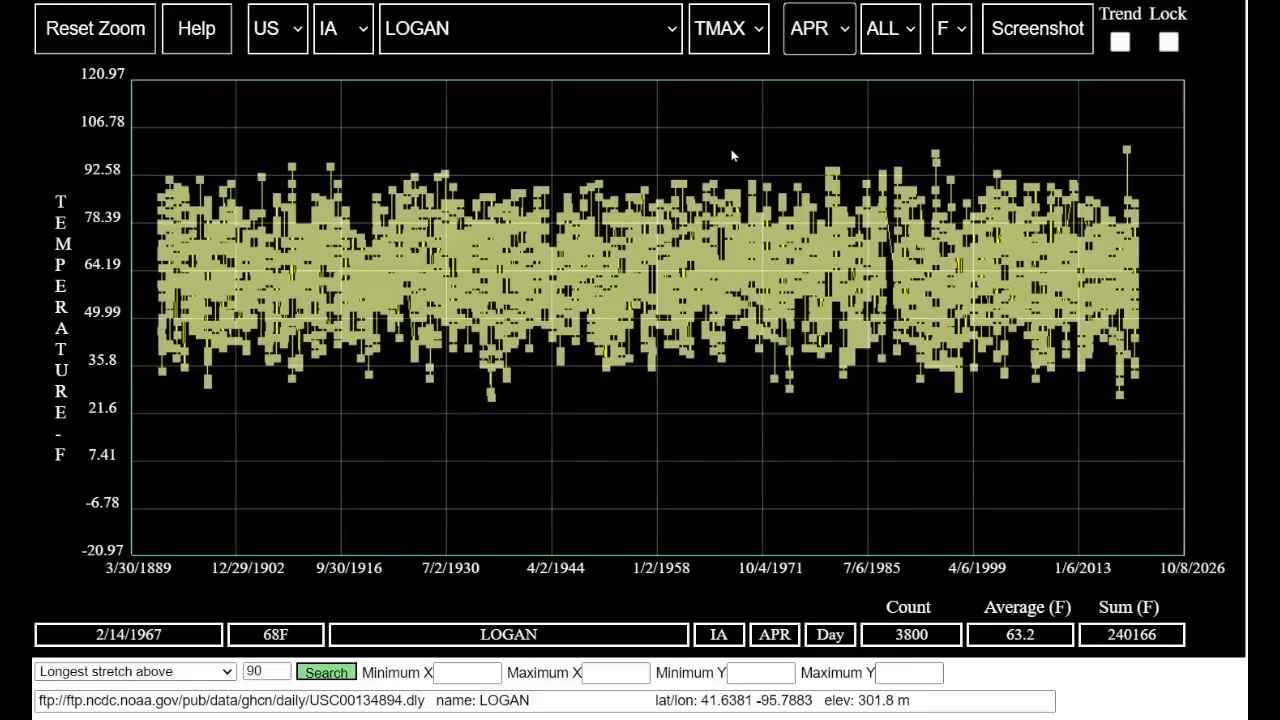
key(Down)
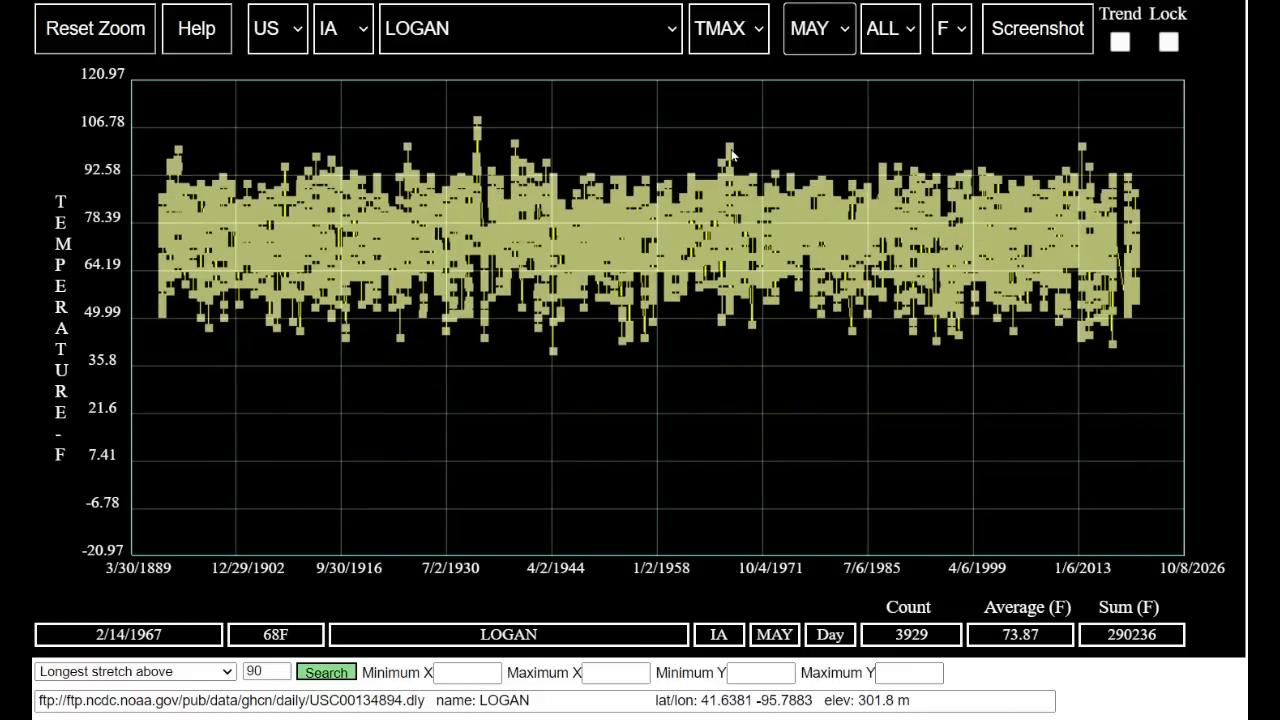
key(Down)
key(Down)
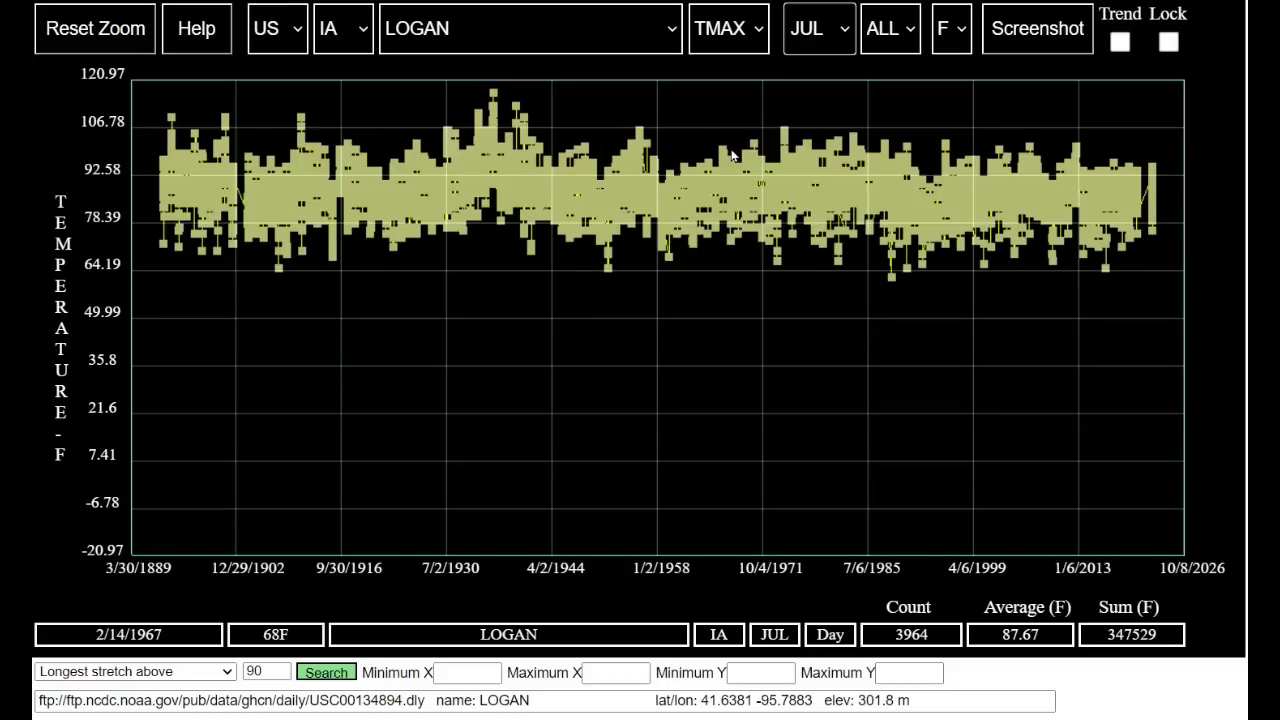
key(Down)
key(Down)
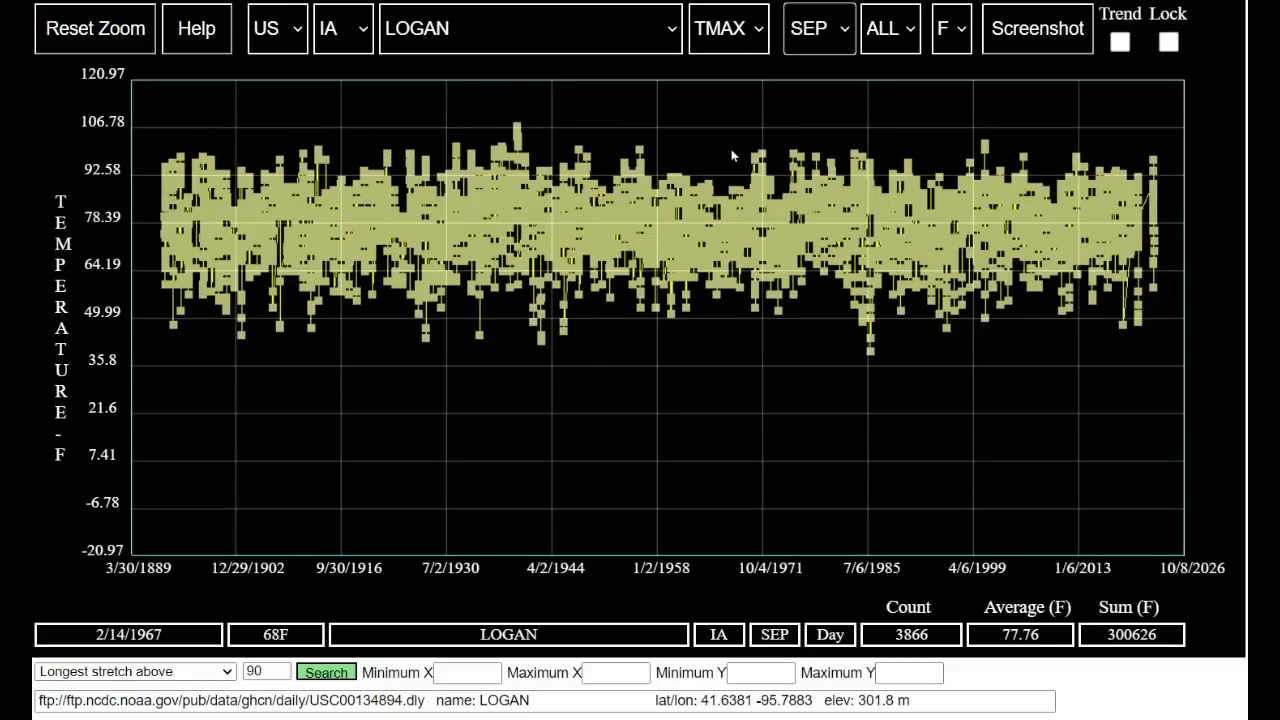
key(Down)
key(Down)
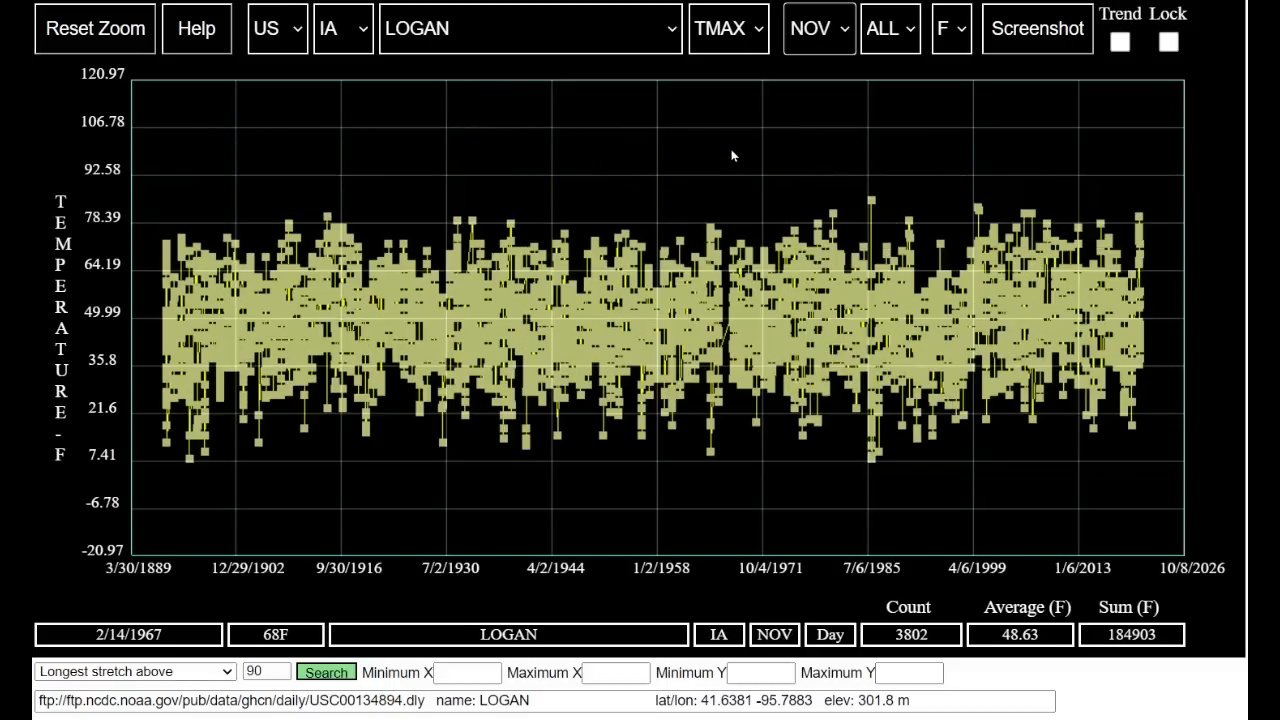
key(Down)
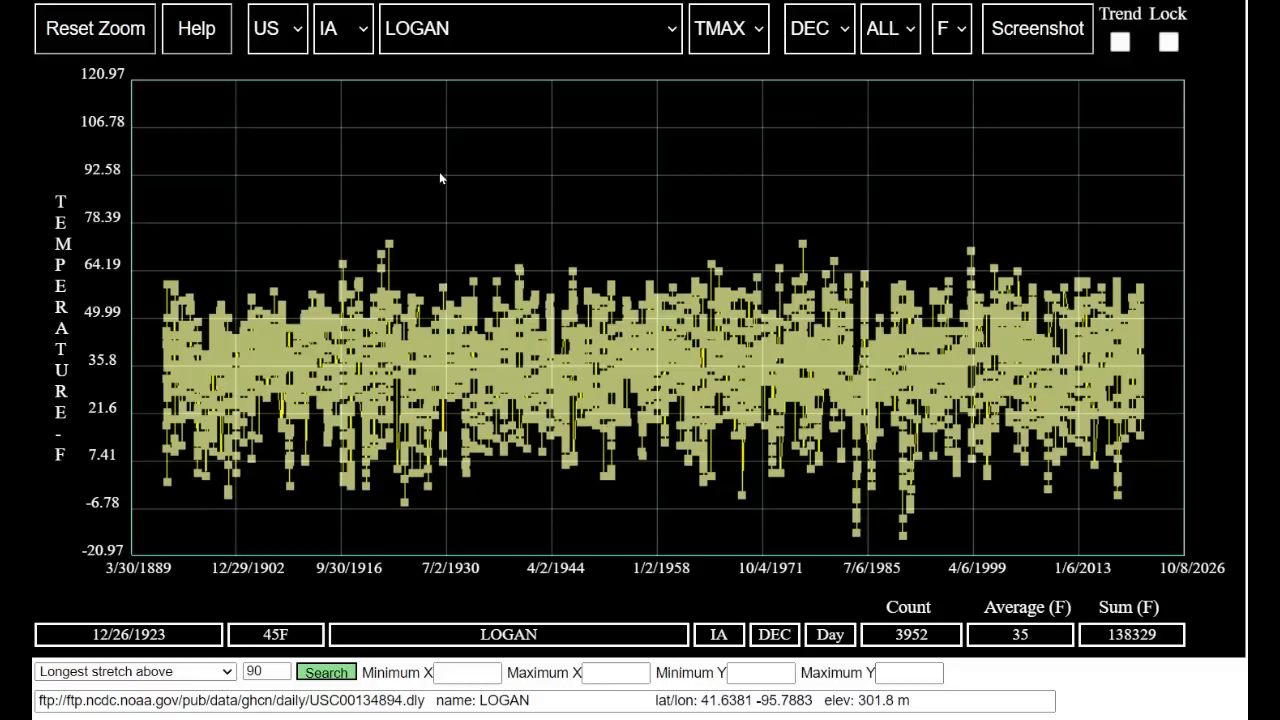
mouse_move(393, 249)
mouse_move(904, 537)
- Filter the chart to July and inspect its hottest and coldest daily maximums
click(819, 28)
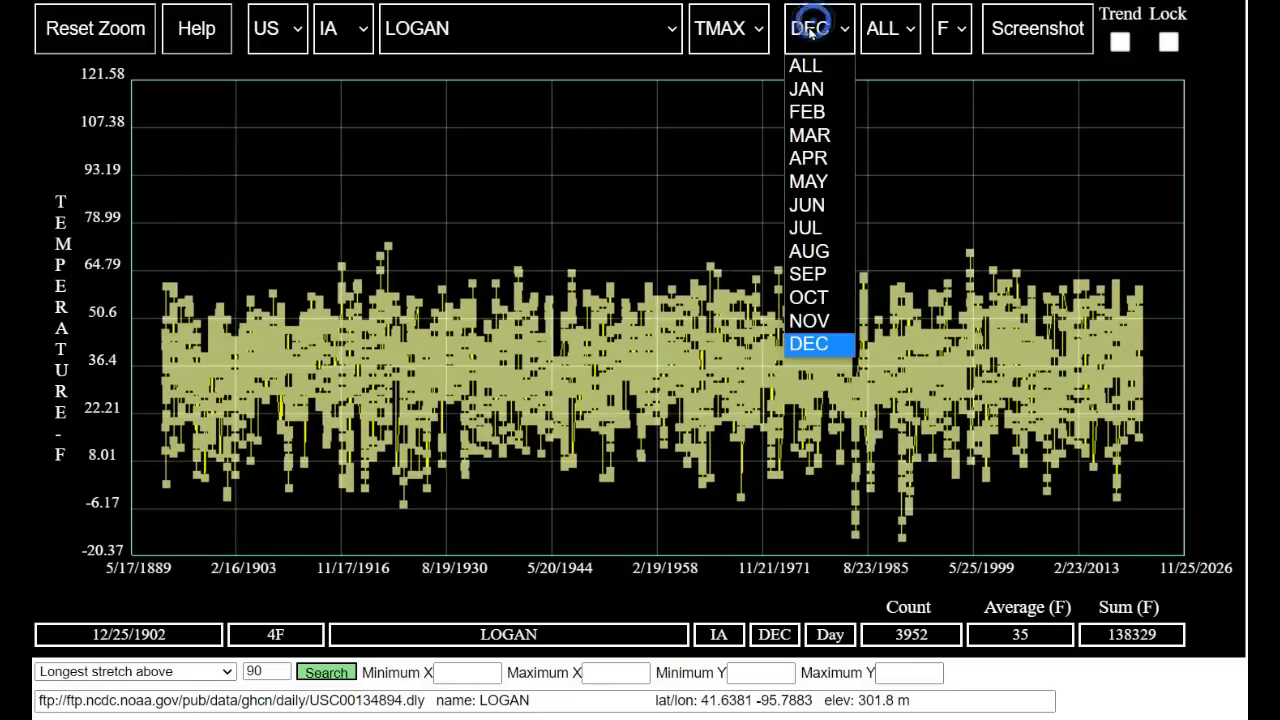
click(817, 228)
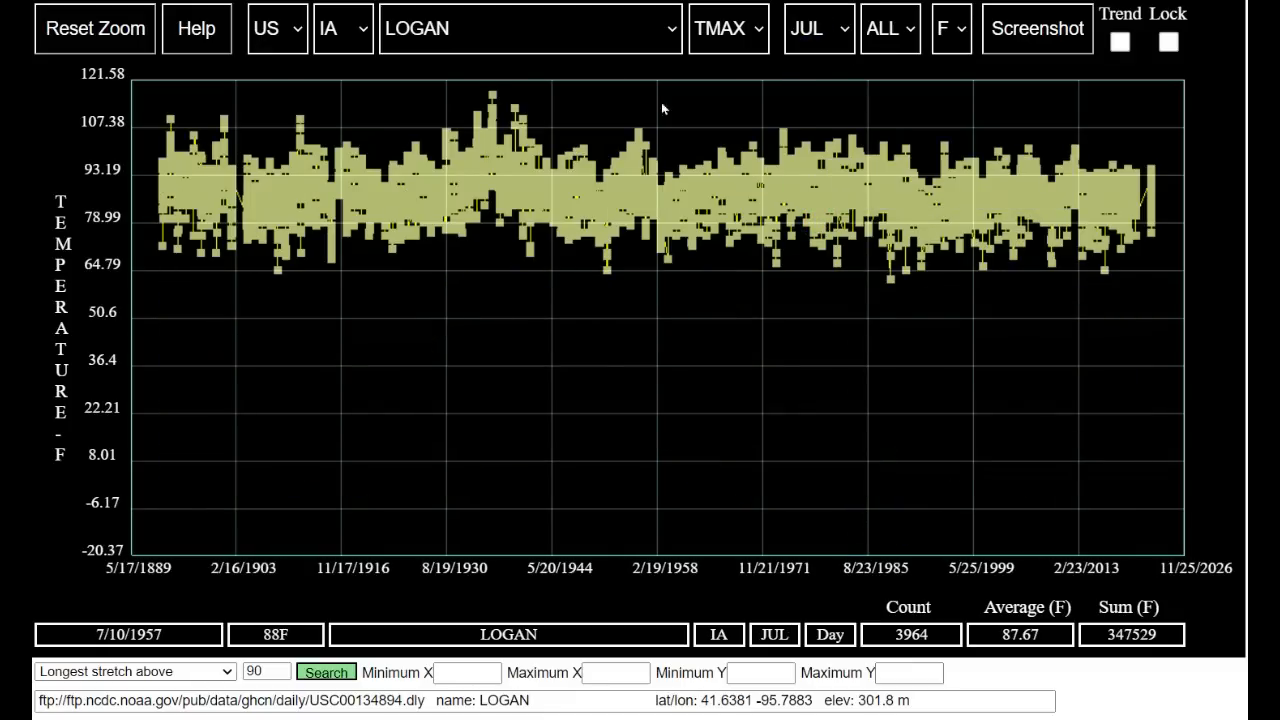
mouse_move(494, 100)
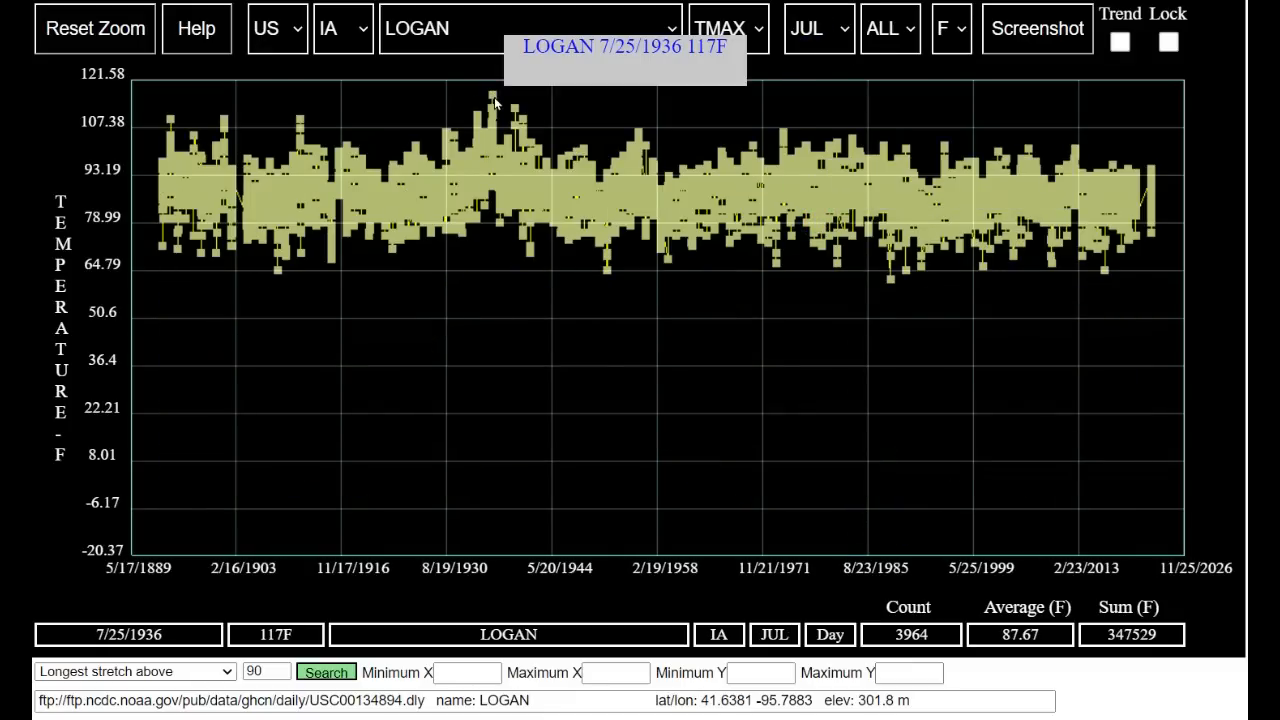
mouse_move(894, 287)
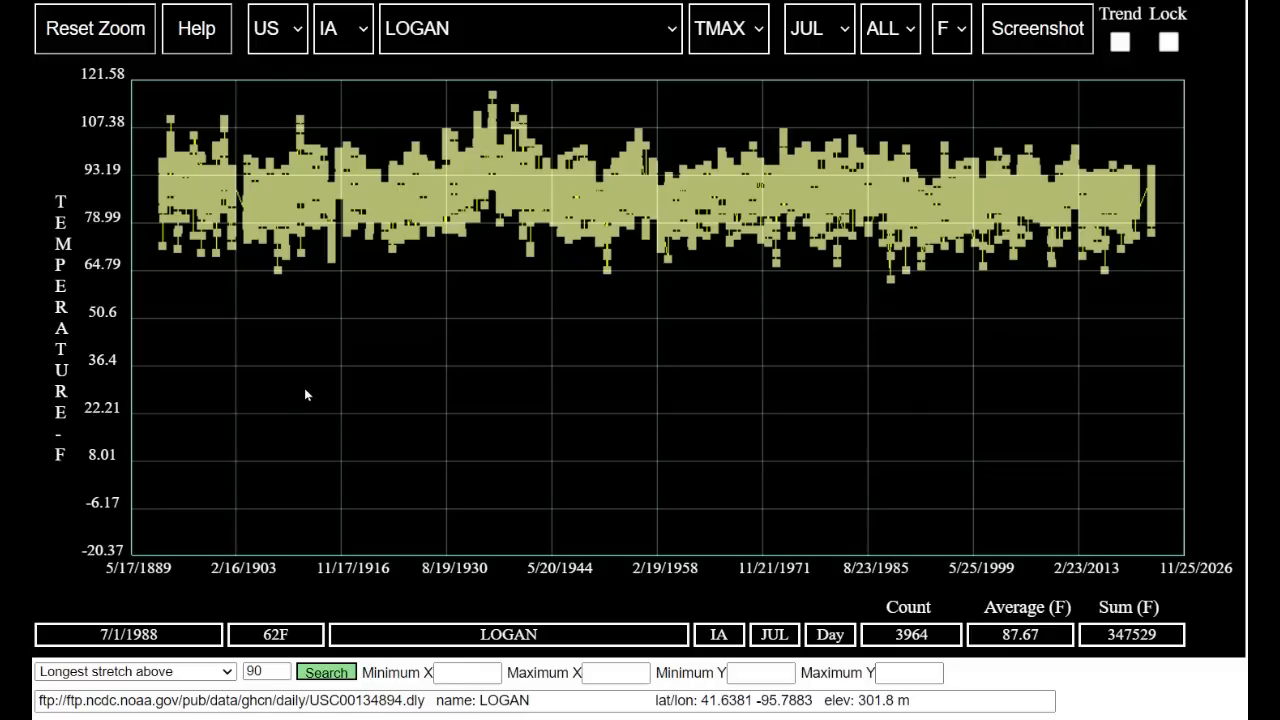
- Filter the chart to a single calendar day, October 1, across all years
click(827, 37)
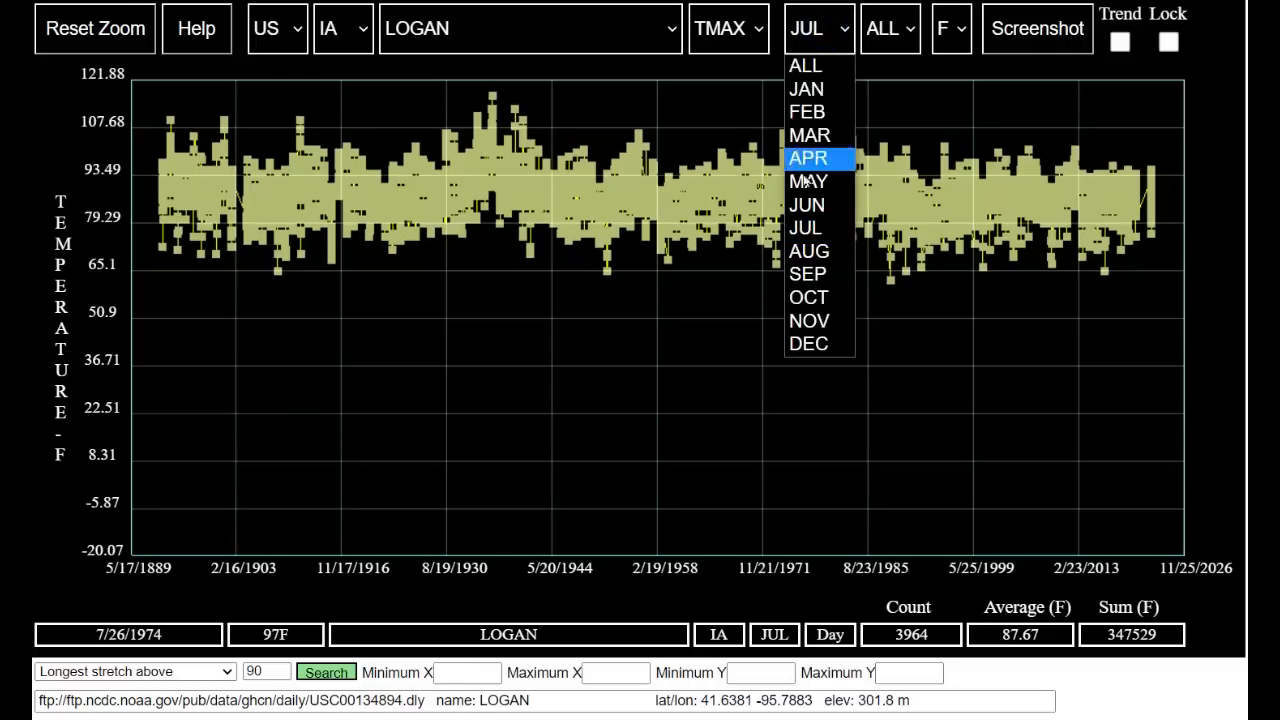
click(805, 296)
click(912, 27)
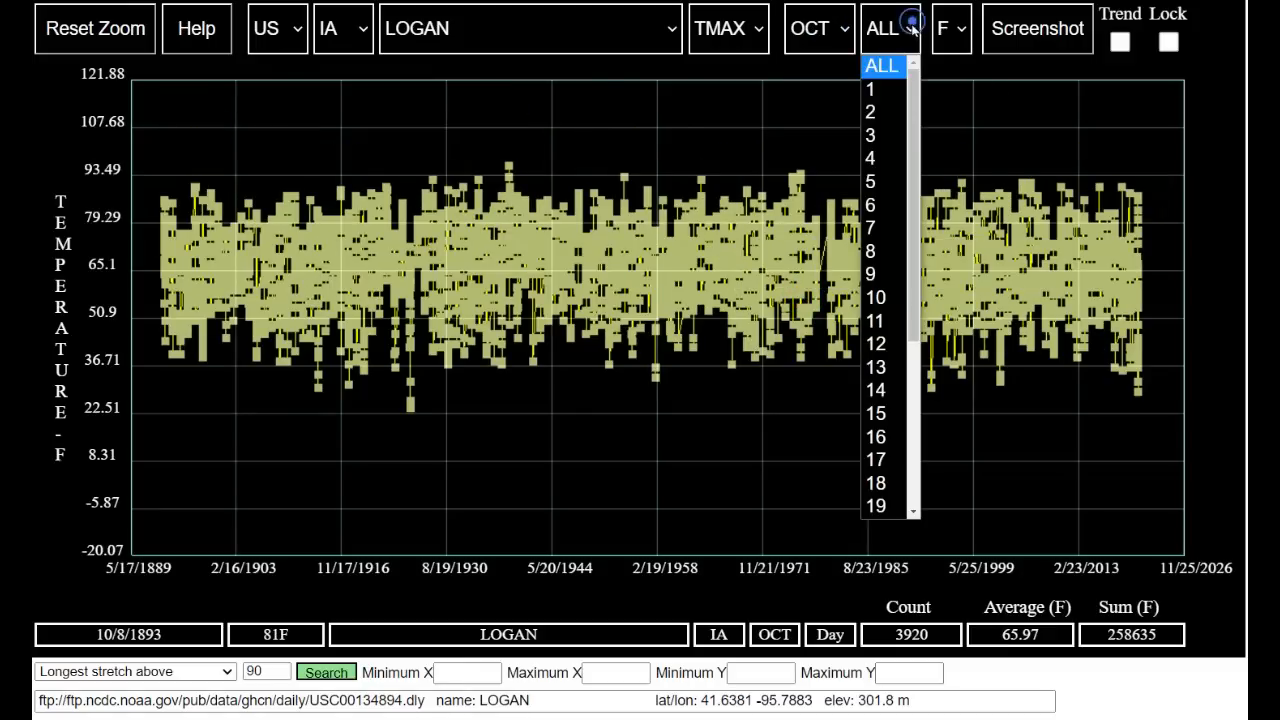
click(870, 92)
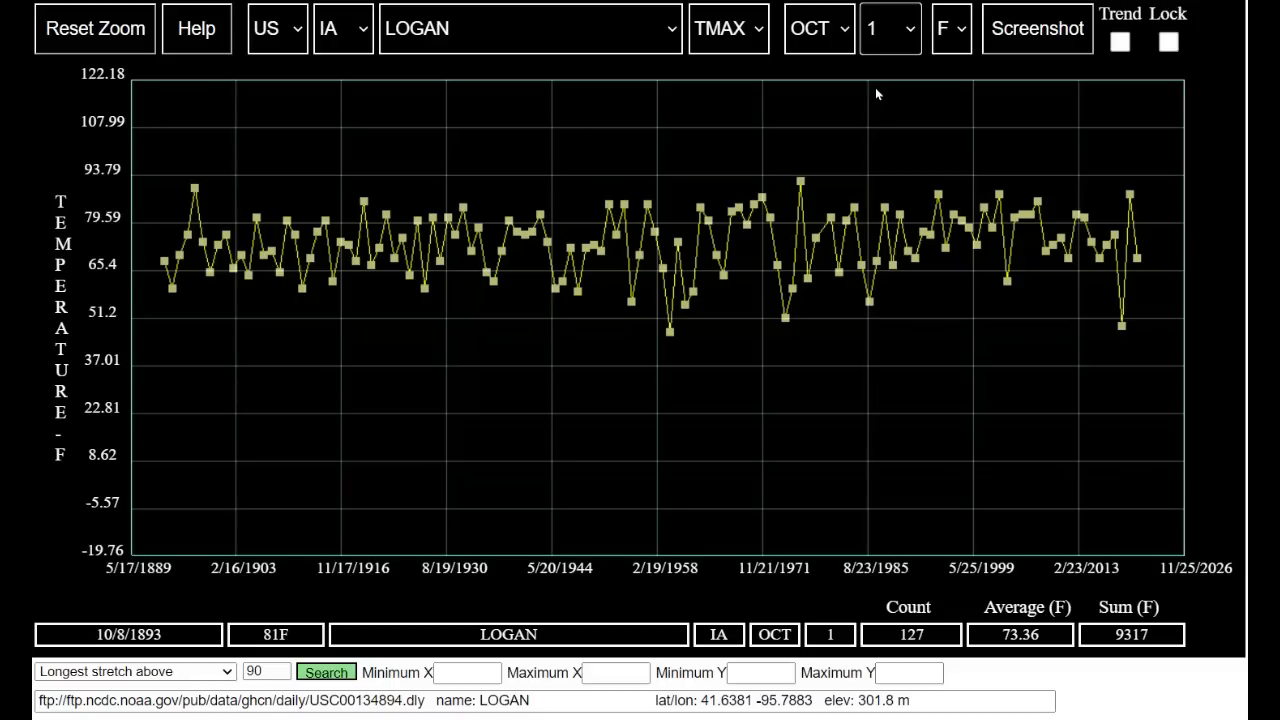
- Step the day filter one day at a time from October 2 through October 31 to compare the charts
key(Down)
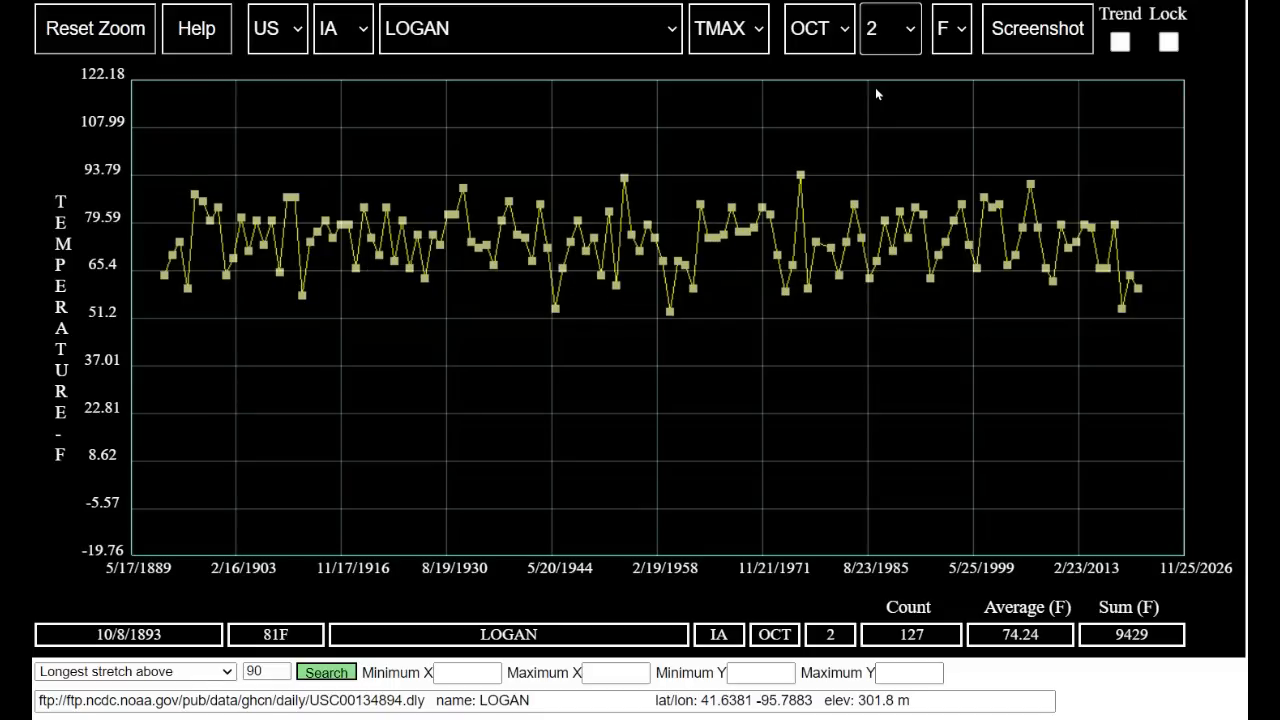
key(Down)
key(Down)
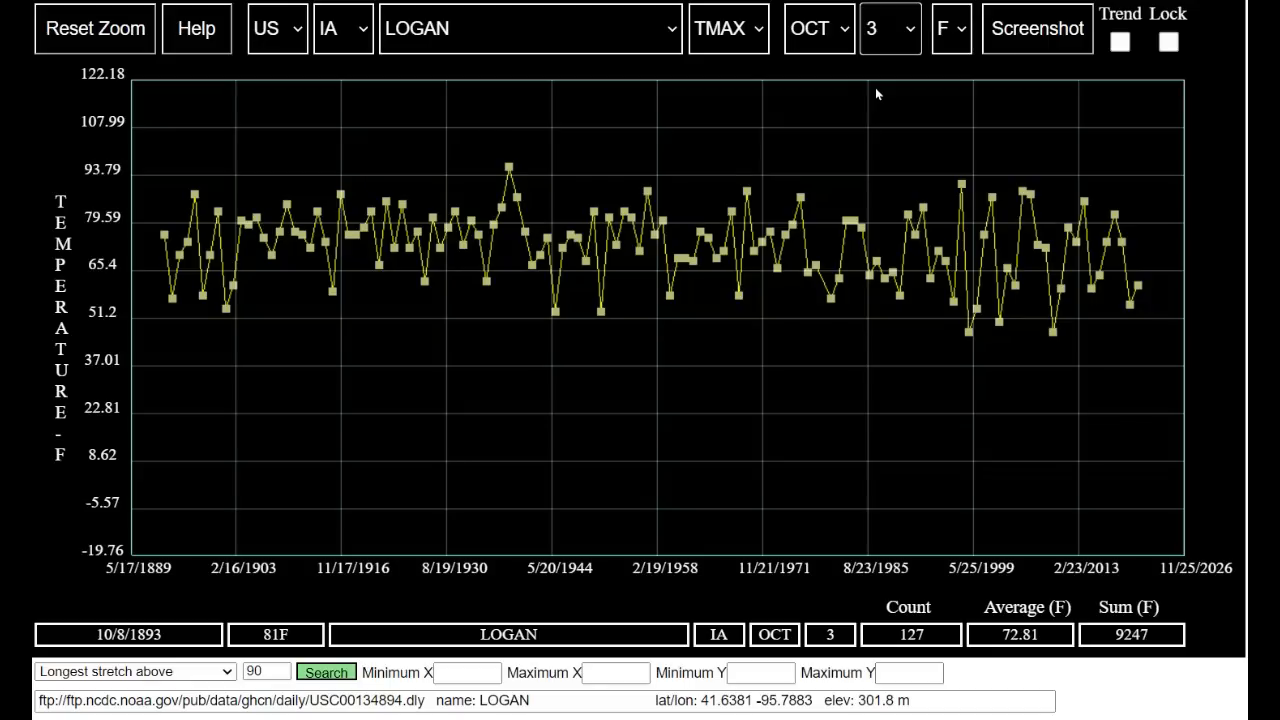
key(Down)
key(Down)
key(Down)
key(Down)
key(Down)
key(Down)
key(Down)
key(Down)
key(Down)
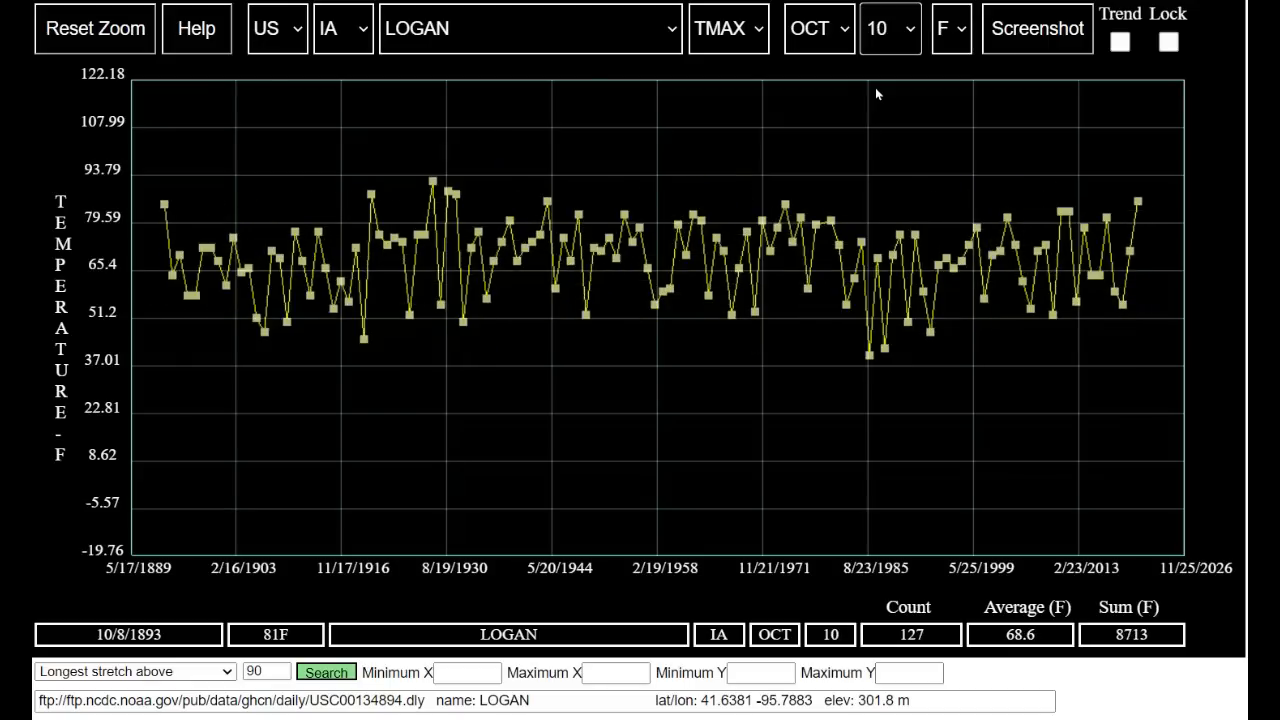
key(Down)
key(Down)
key(Down)
key(Down)
key(Down)
key(Down)
key(Down)
key(Down)
key(Down)
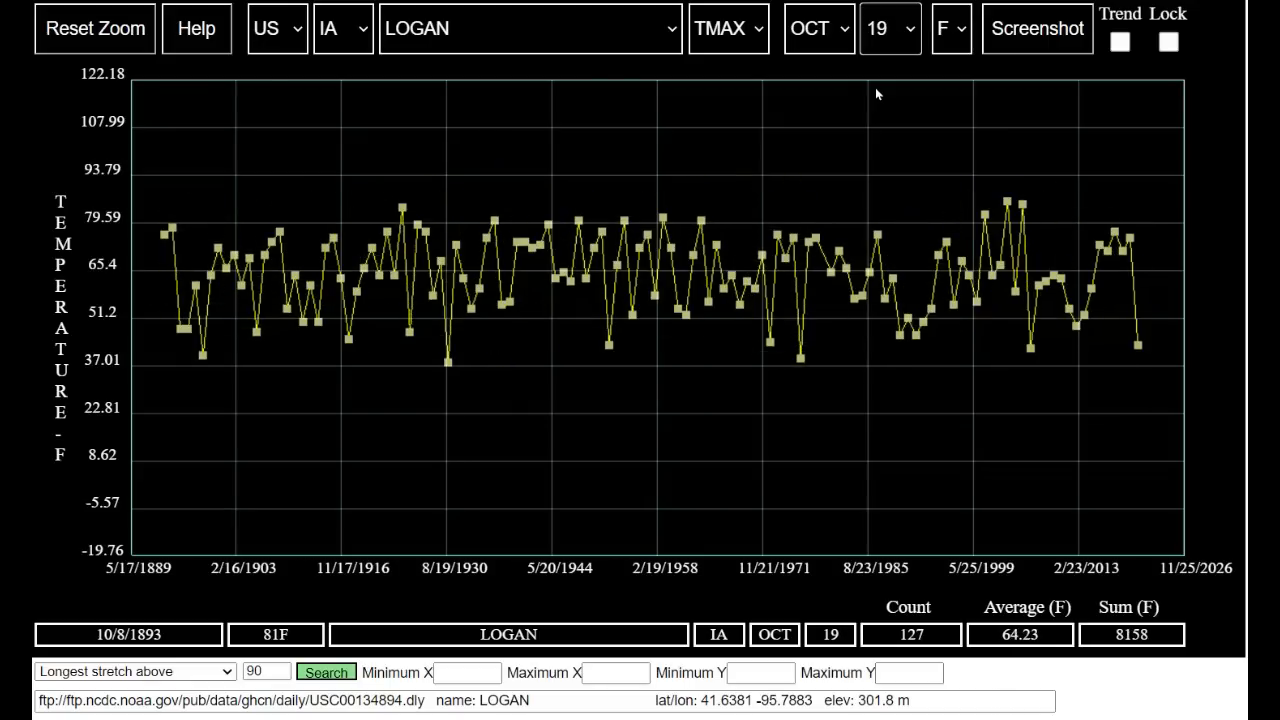
key(Down)
key(Down)
key(Down)
key(Down)
key(Down)
key(Down)
key(Down)
key(Down)
key(Down)
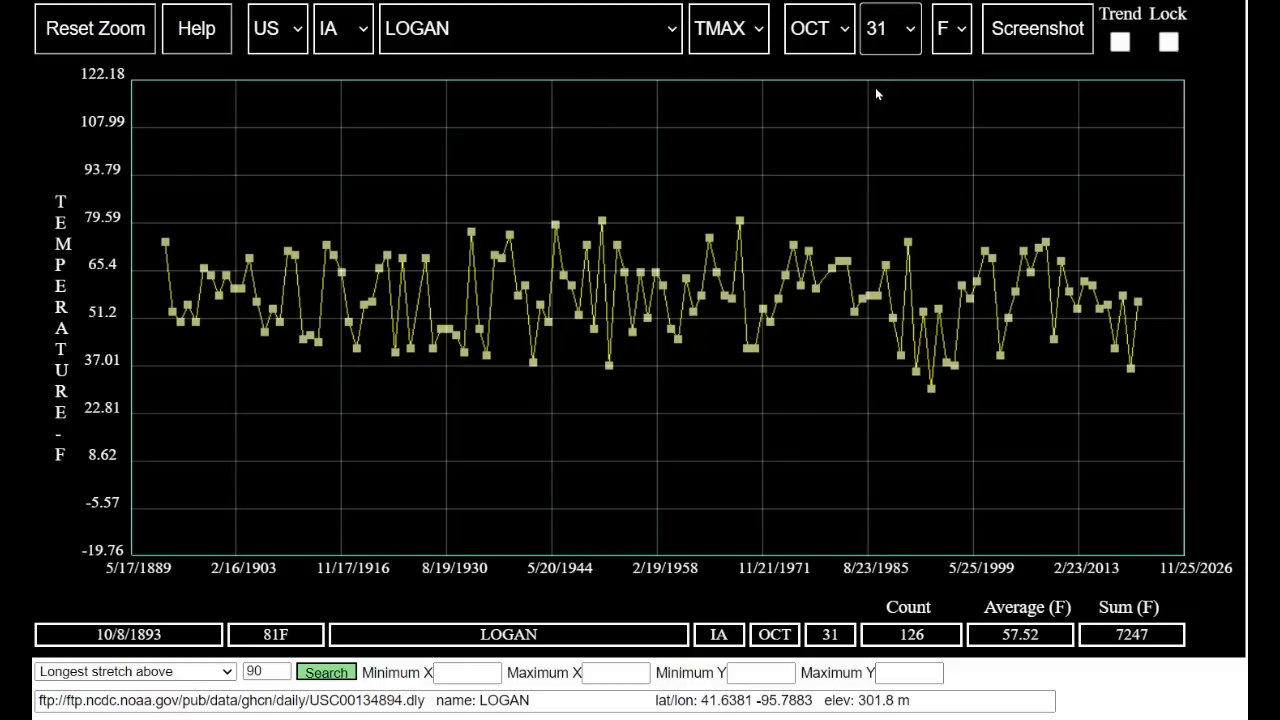
- Remove the October filter so the chart covers ALL months
click(381, 396)
click(810, 38)
click(810, 66)
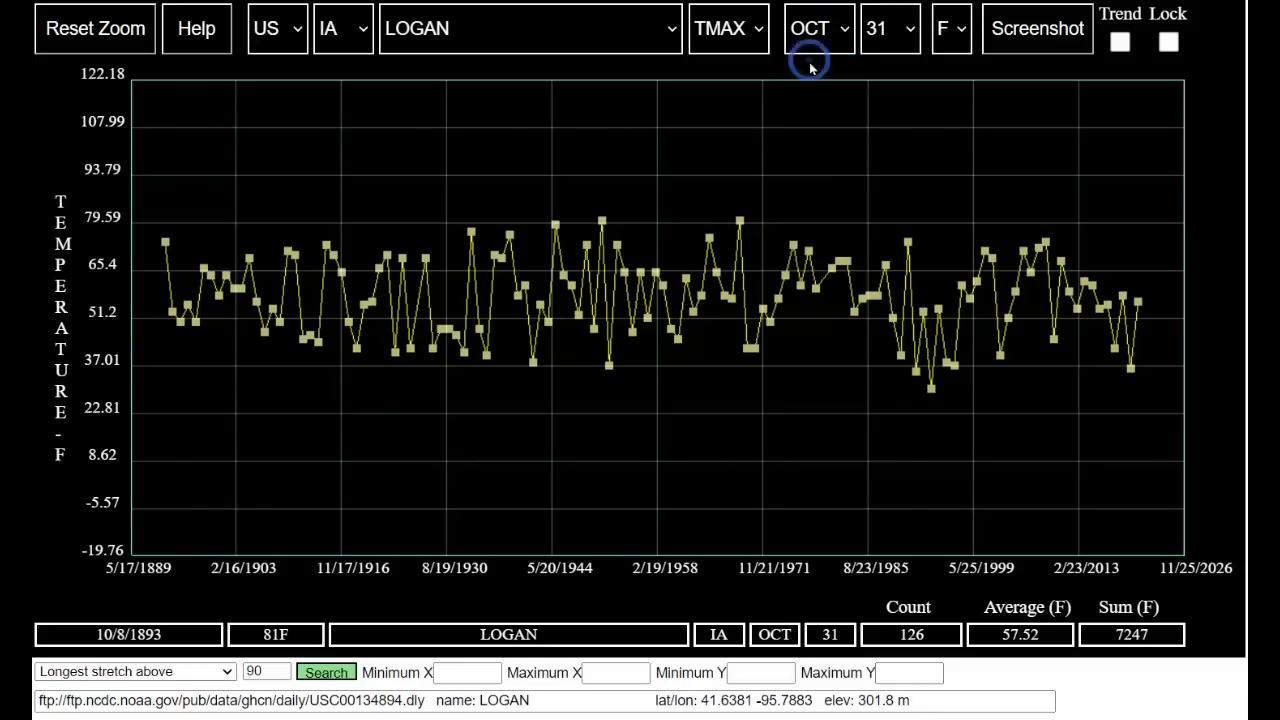
- Limit the chart's date range to a minimum X of 1936 and a maximum X of 1937
click(480, 675)
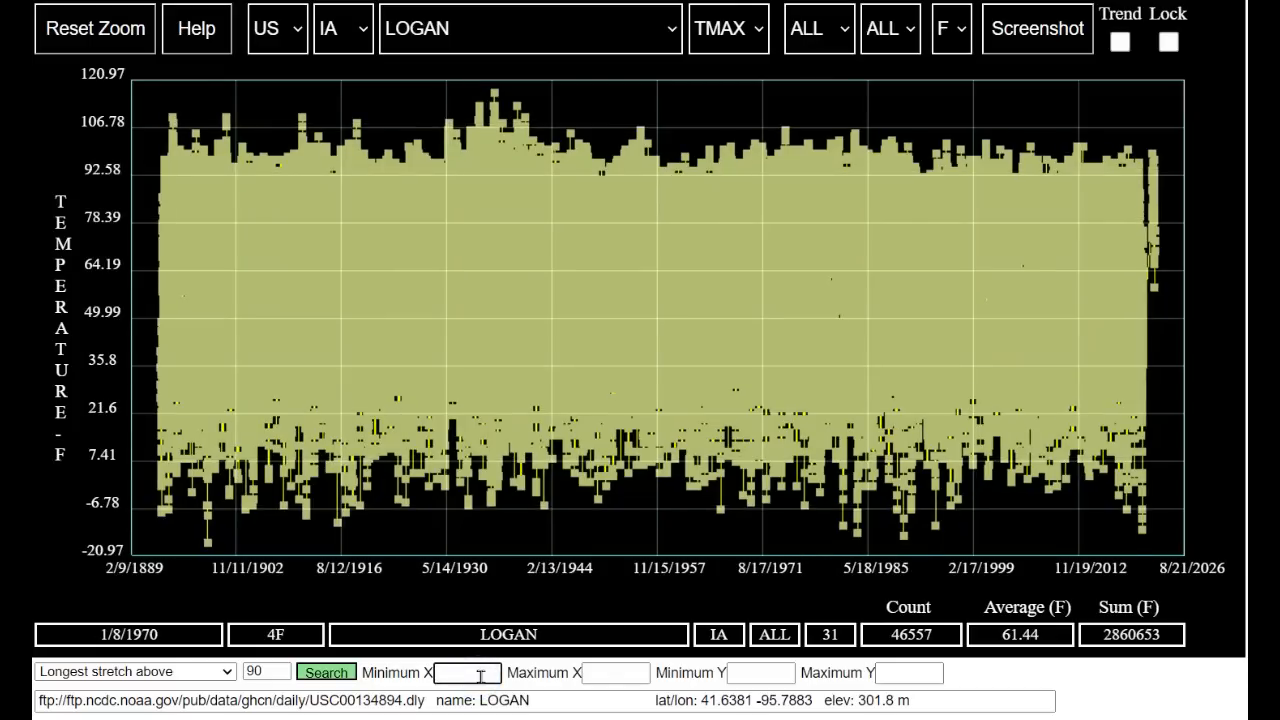
text(1936)
key(Tab)
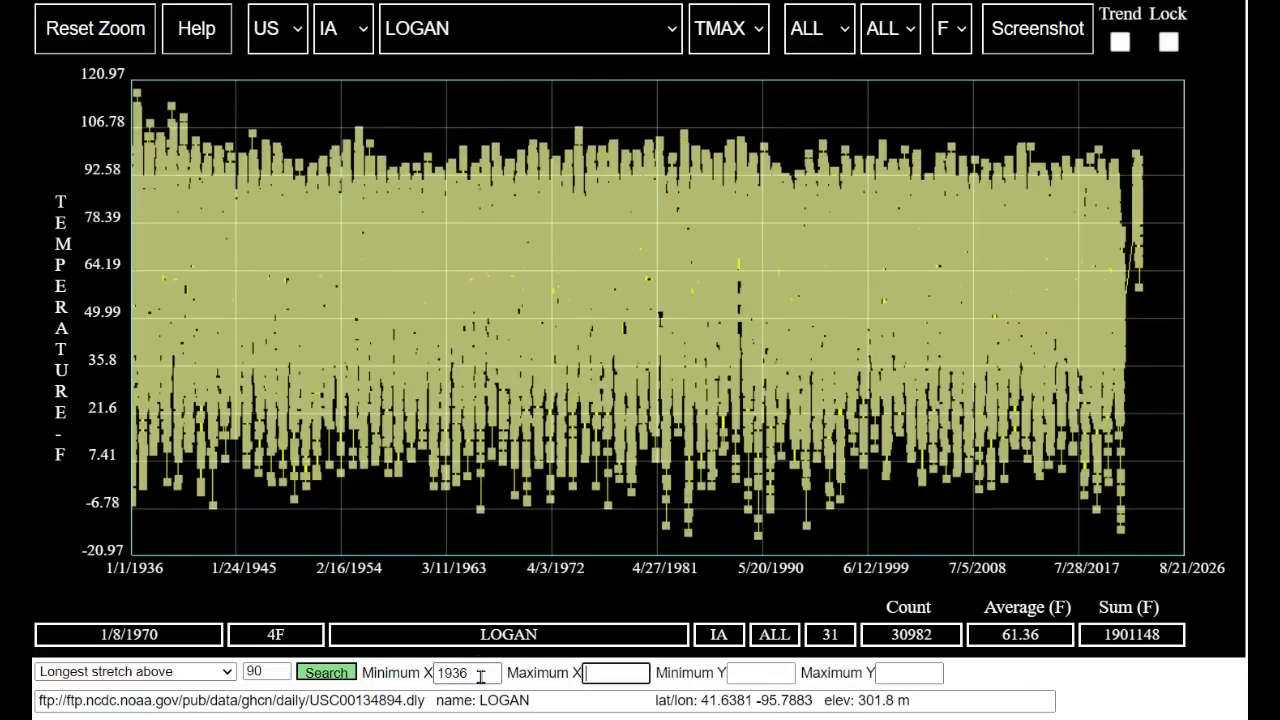
text(1937)
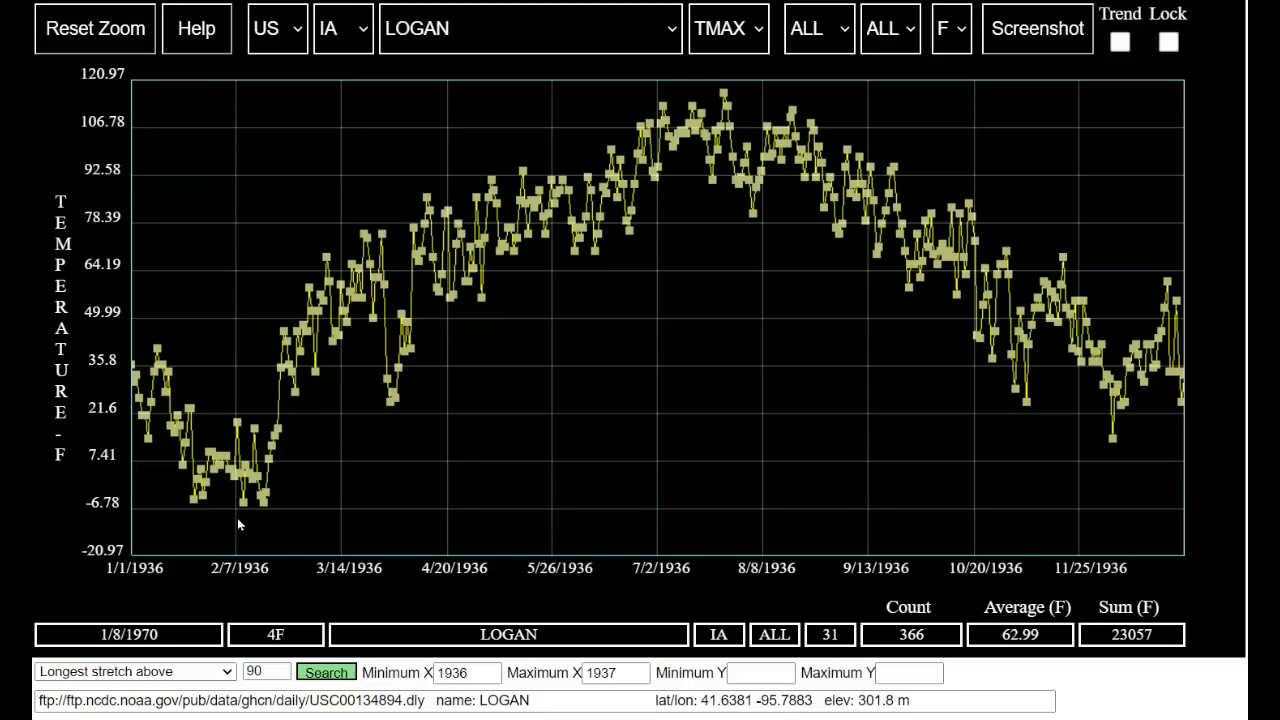
- Inspect the coldest and hottest points of 1936, and advance the chart by one year to 1937
mouse_move(266, 512)
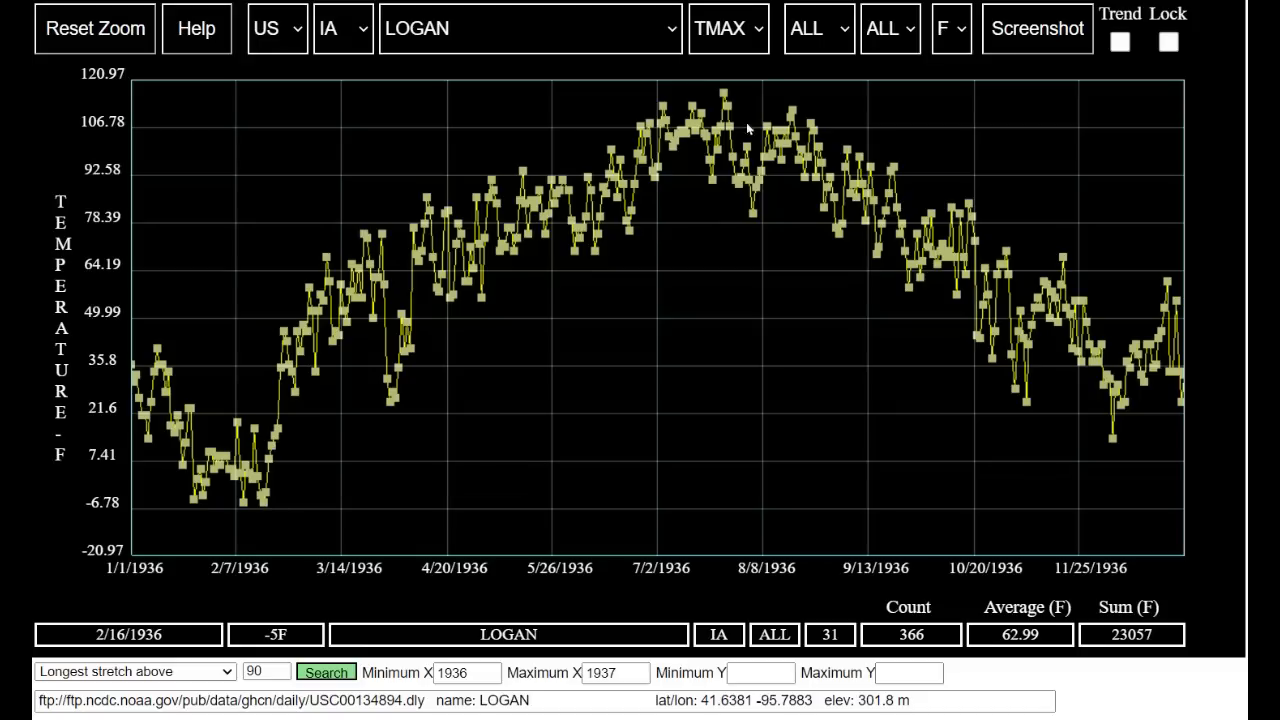
mouse_move(727, 100)
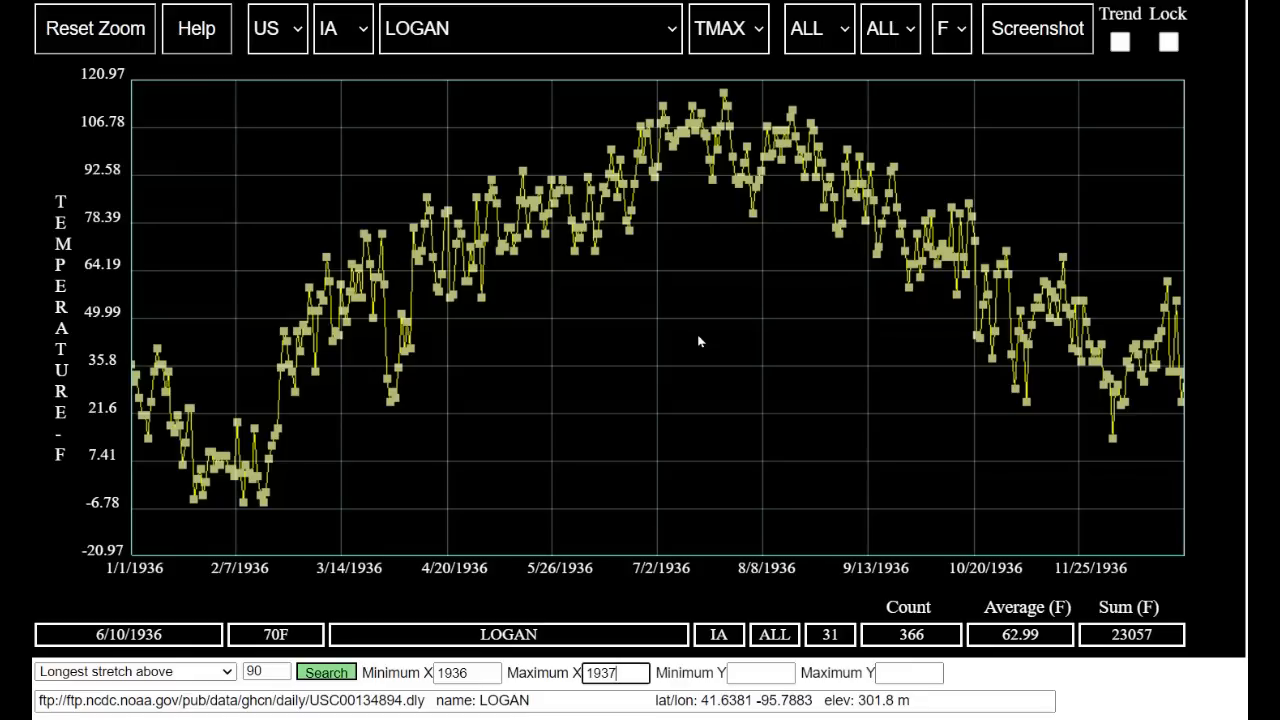
text(y)
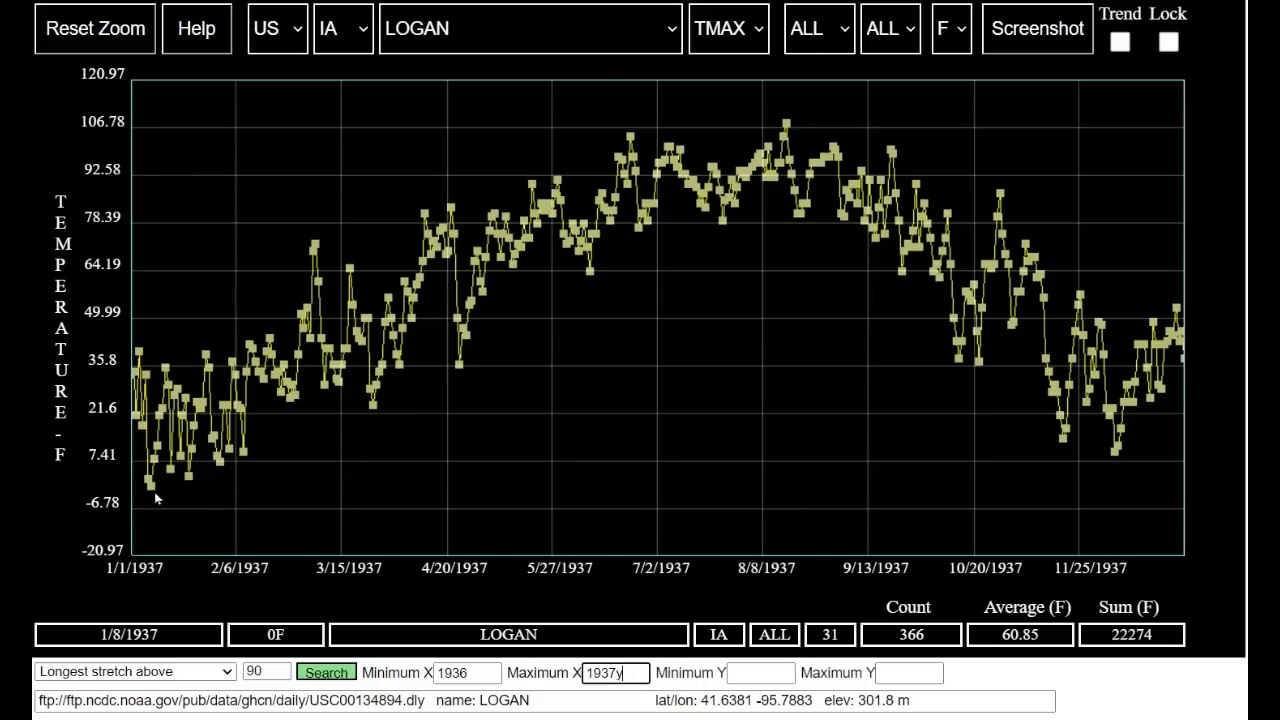
- Inspect the extreme points of 1937 and zoom into about July 30 to August 28 to examine its daily readings
mouse_move(149, 493)
mouse_move(788, 127)
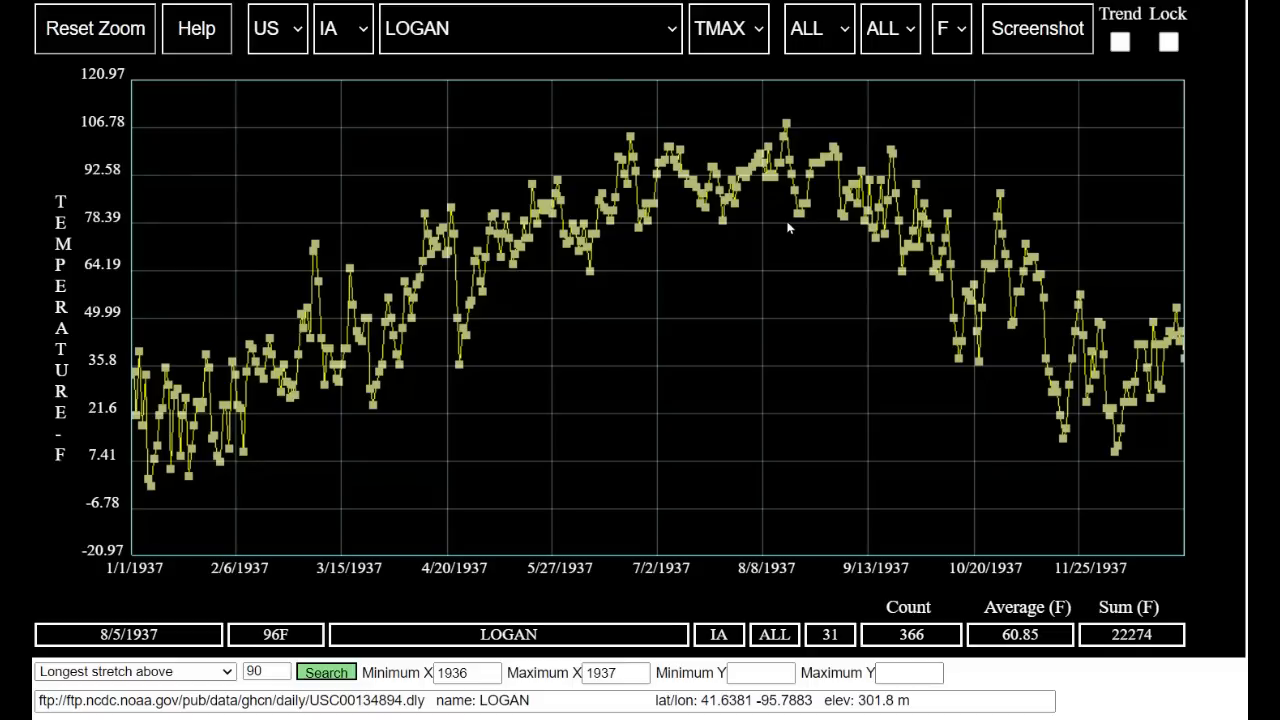
drag(738, 99, 822, 239)
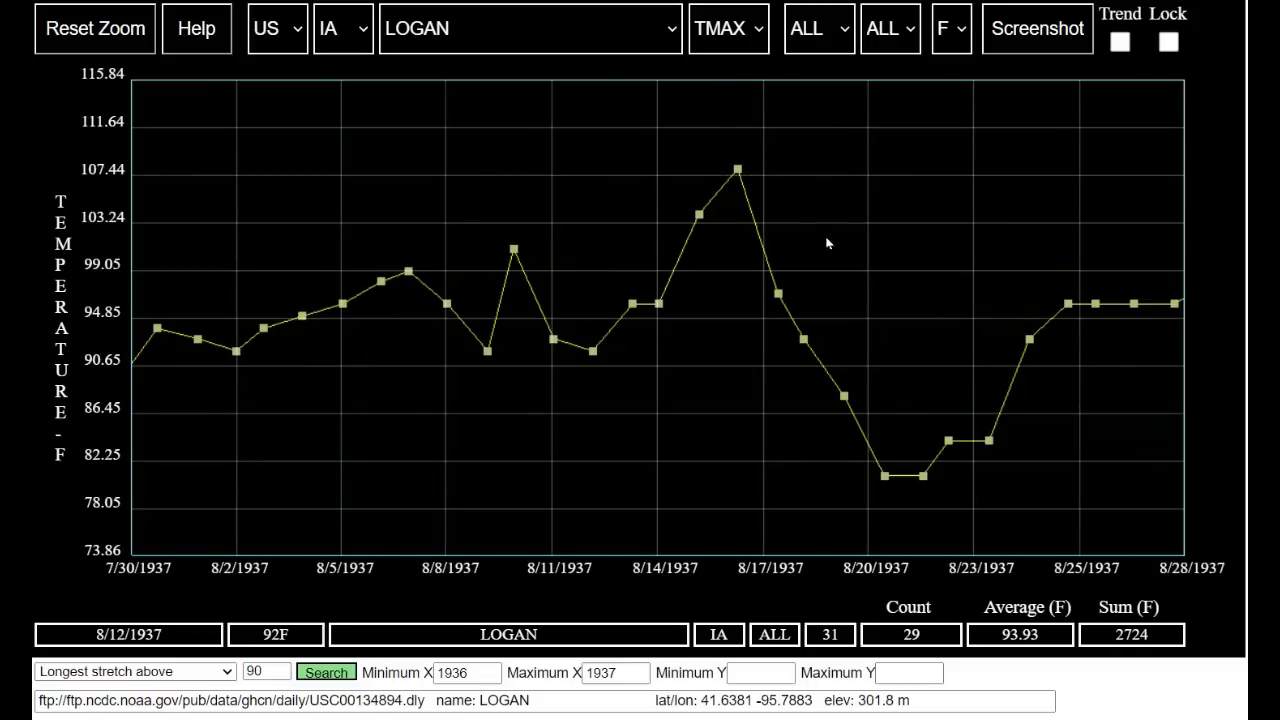
mouse_move(155, 333)
mouse_move(1175, 309)
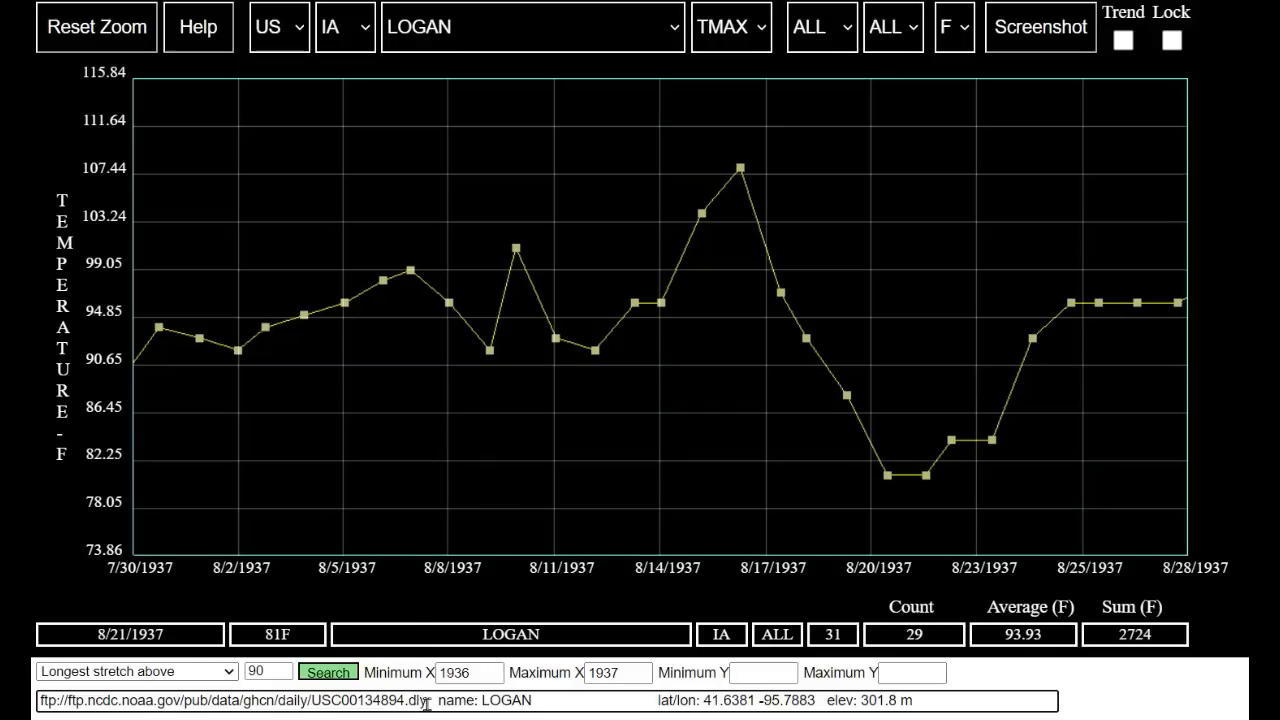
- Copy the station data file's FTP address for USC00134894.dly from the graphing tool and load it in a new Chrome tab
drag(426, 702, 40, 704)
key(ctrl+c)
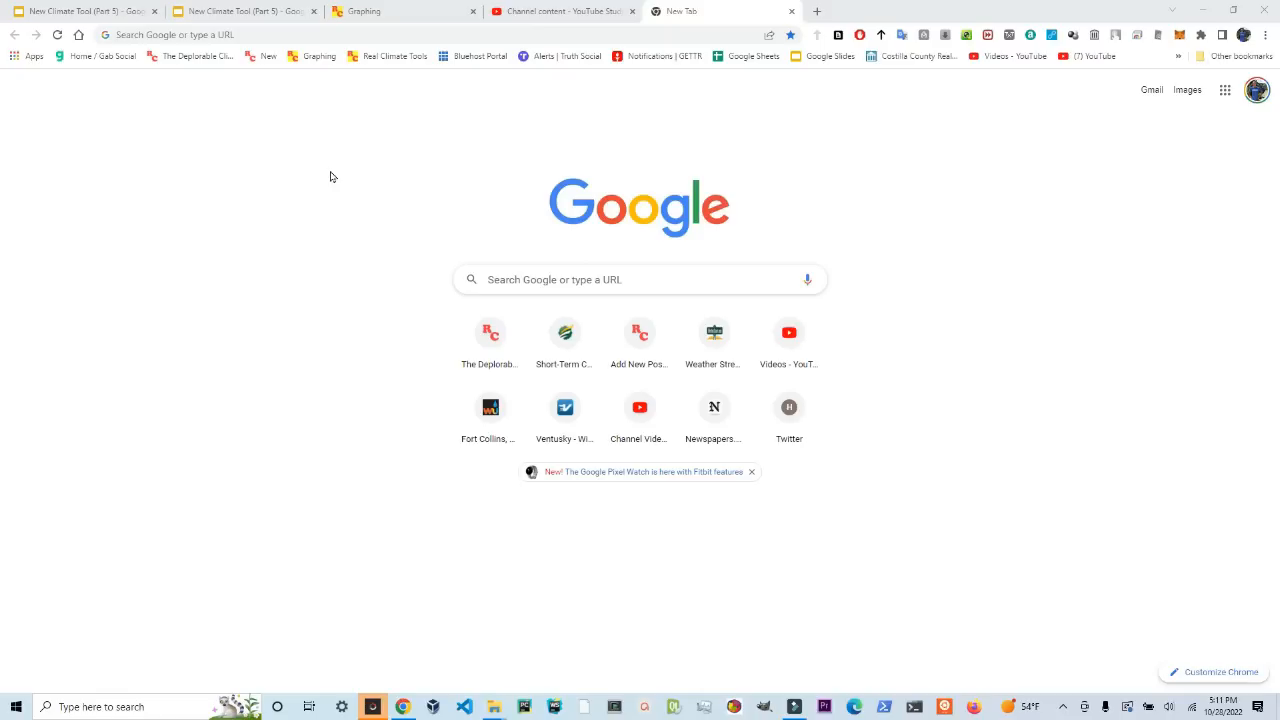
click(258, 35)
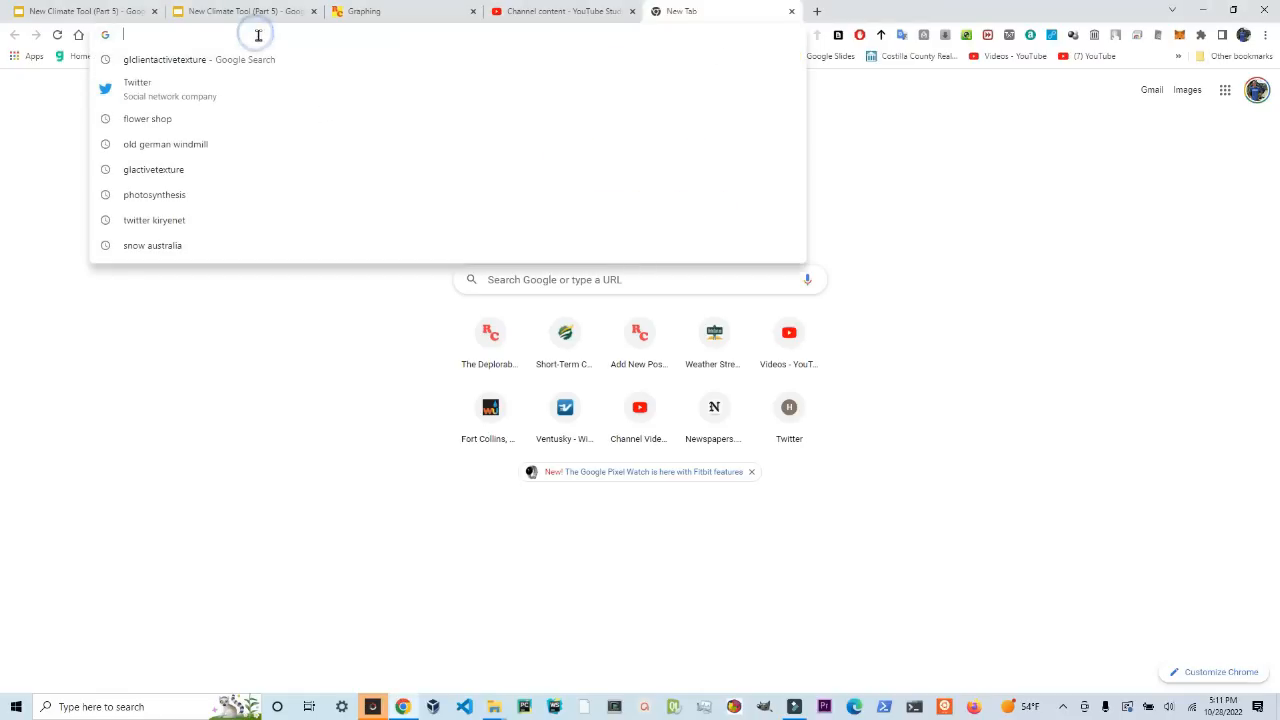
key(ctrl+v)
key(Return)
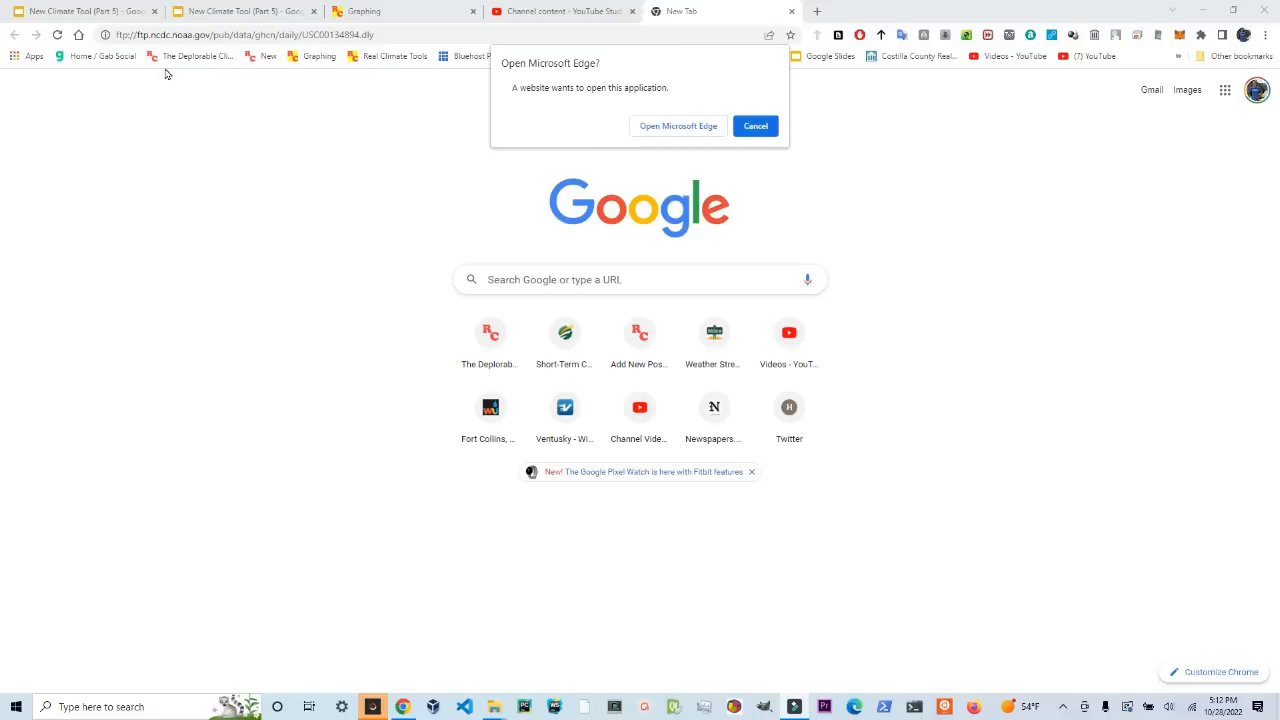
- Open the copied FTP address in Microsoft Edge, and open the downloaded USC00134894.dly in vi in the terminal
click(701, 130)
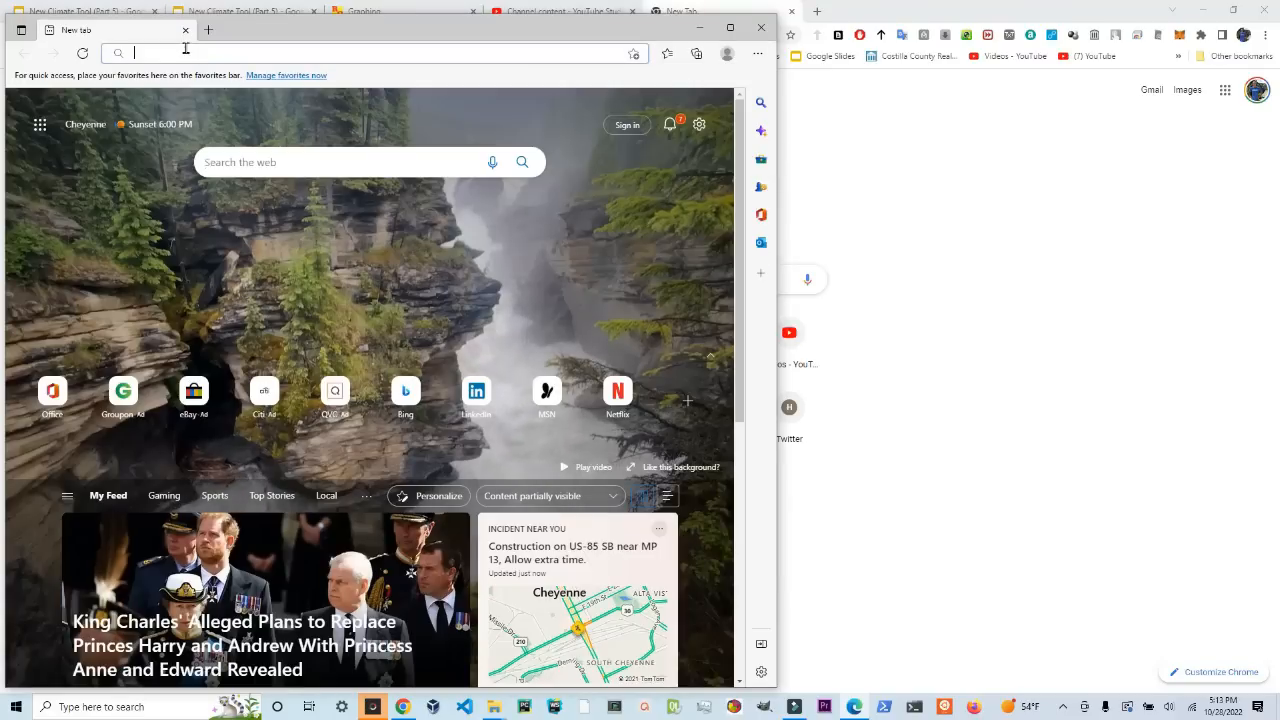
key(ctrl+v)
key(Return)
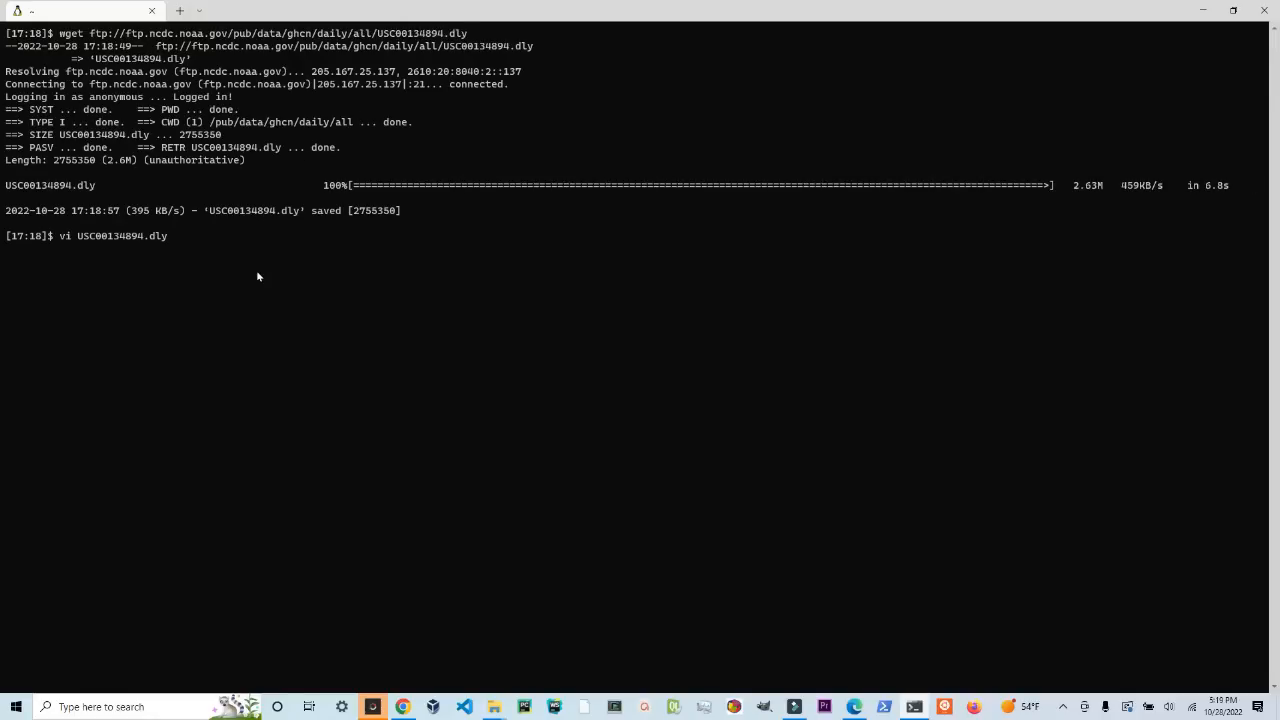
key(Return)
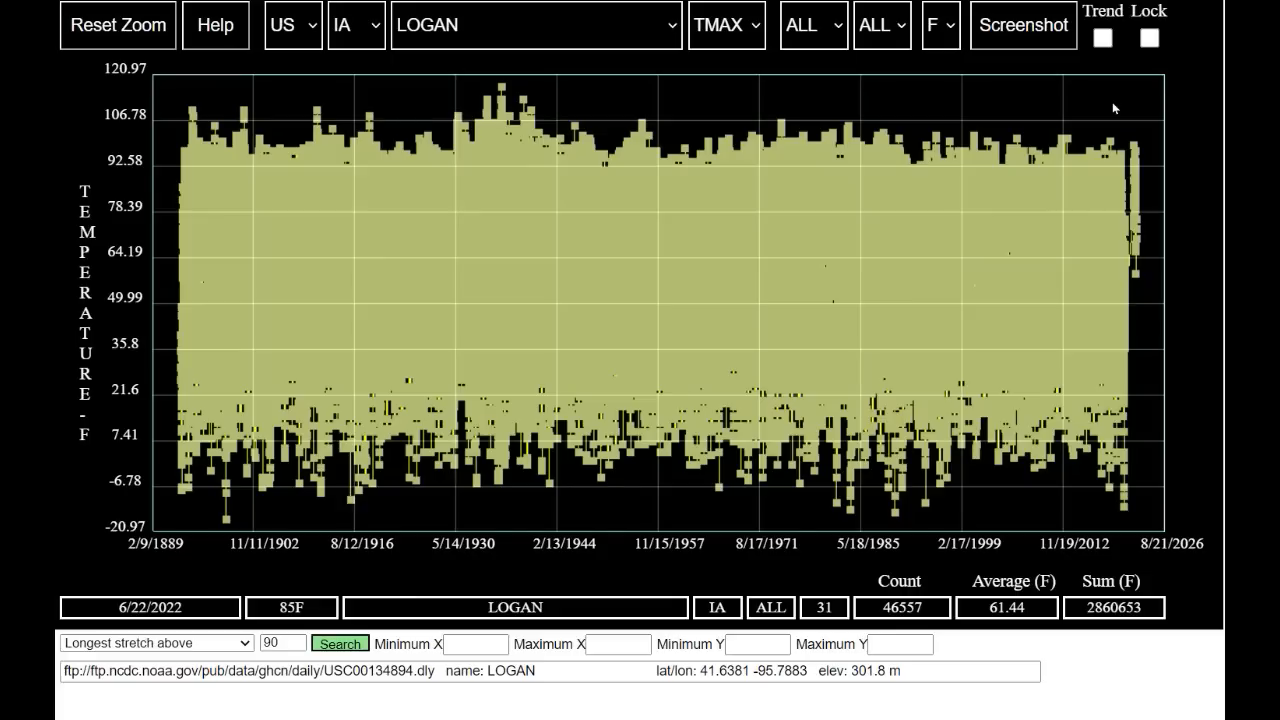
- Save a screenshot of the full Logan chart in the graphing tool and open the downloaded PNG and CSV files
click(1026, 37)
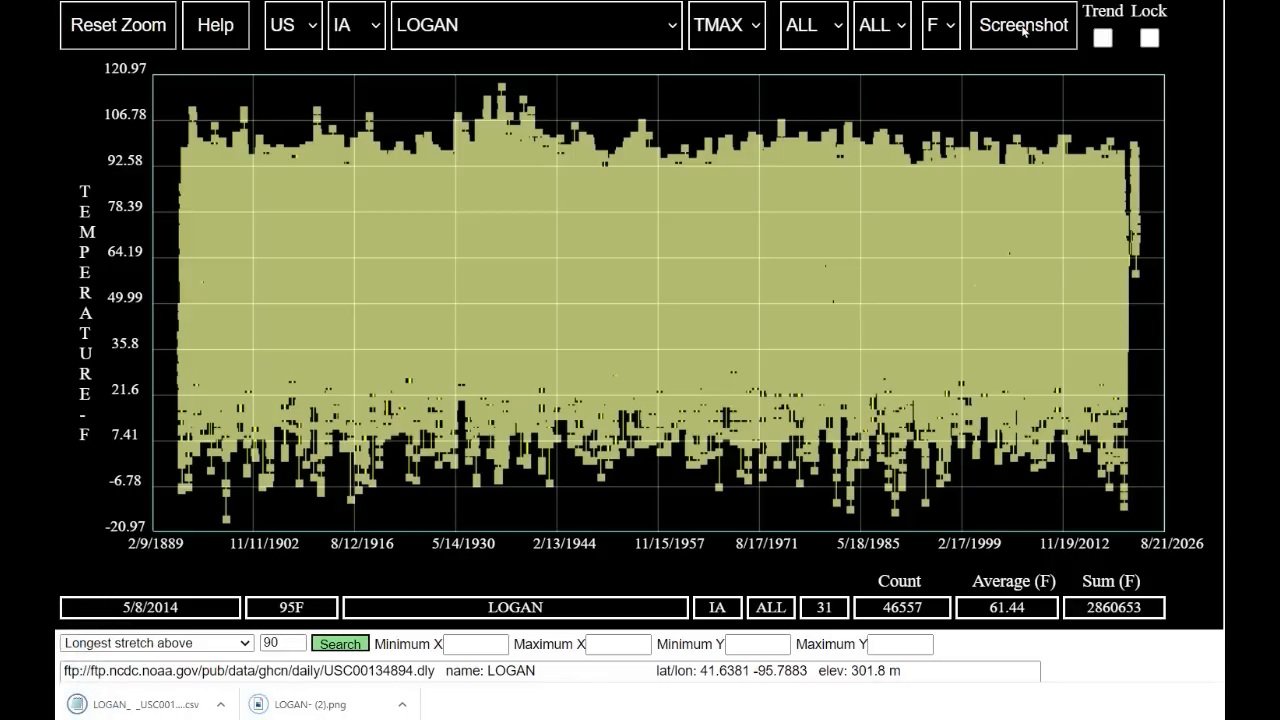
click(326, 706)
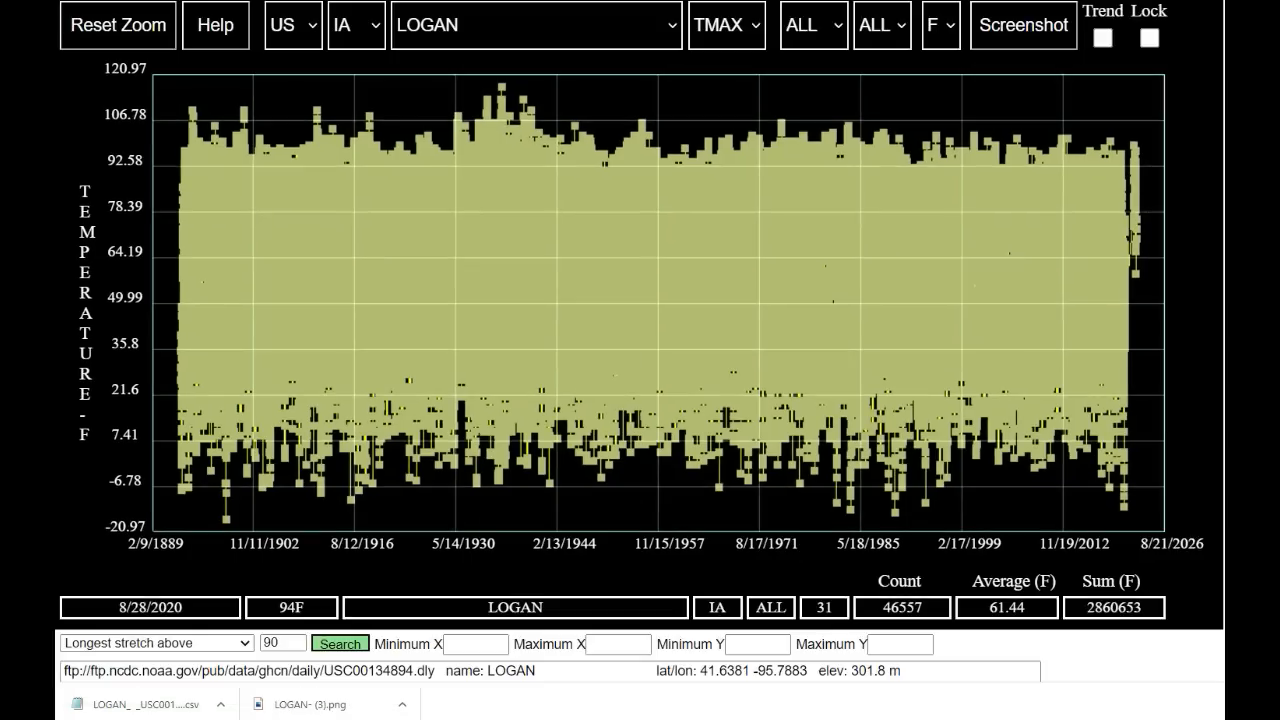
click(183, 712)
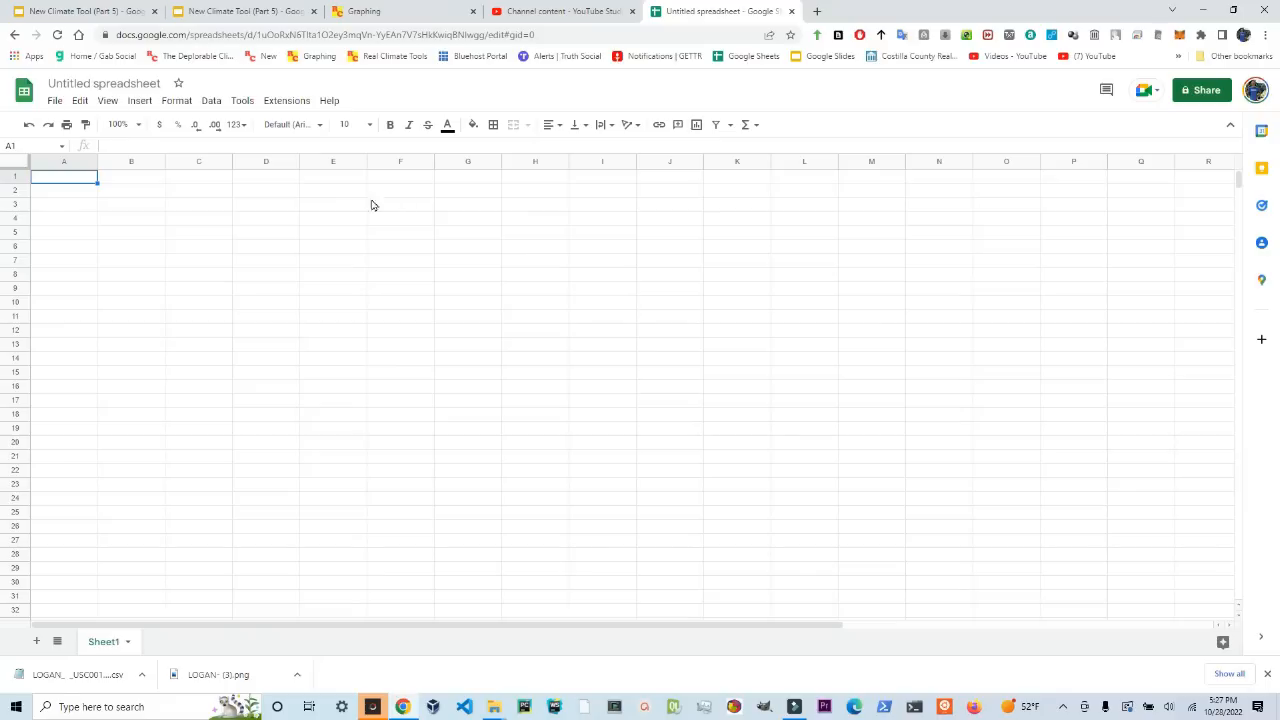
- Import LOGAN_ _USC00134894_1889_2027 (2).csv into the blank Google Sheets spreadsheet, replacing its contents
click(55, 100)
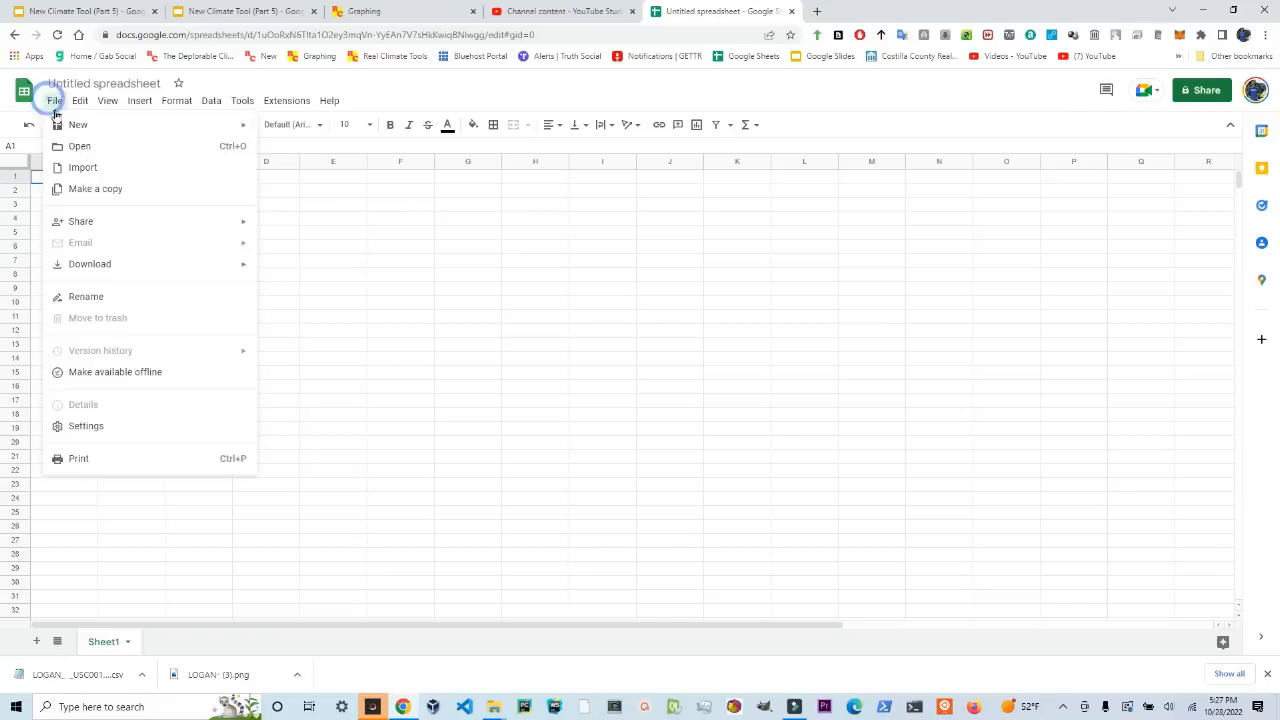
click(83, 168)
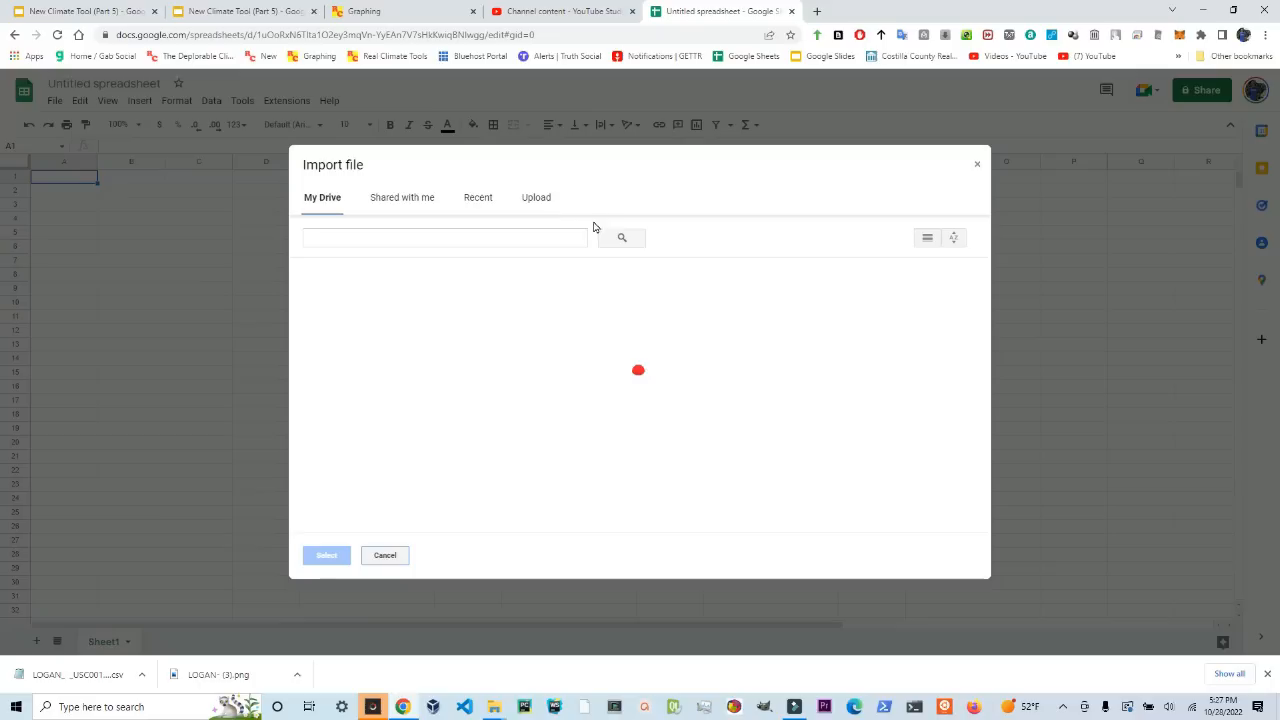
click(537, 198)
drag(120, 674, 608, 449)
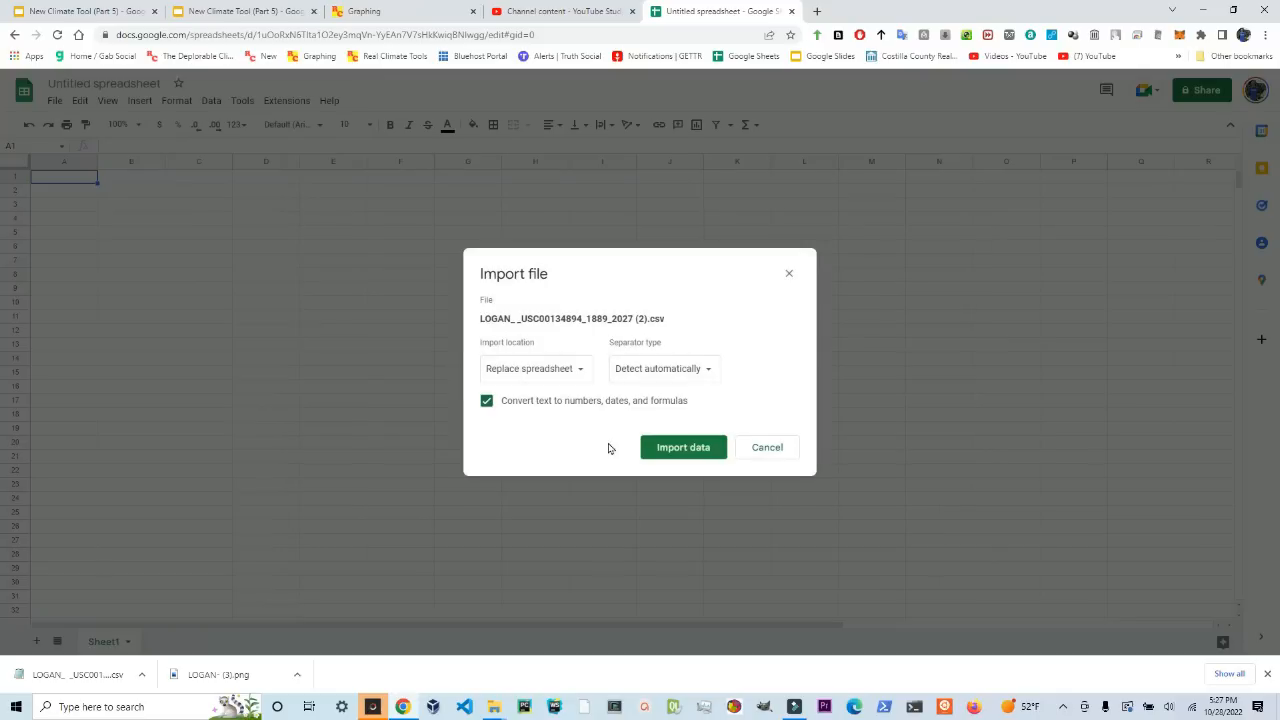
click(693, 454)
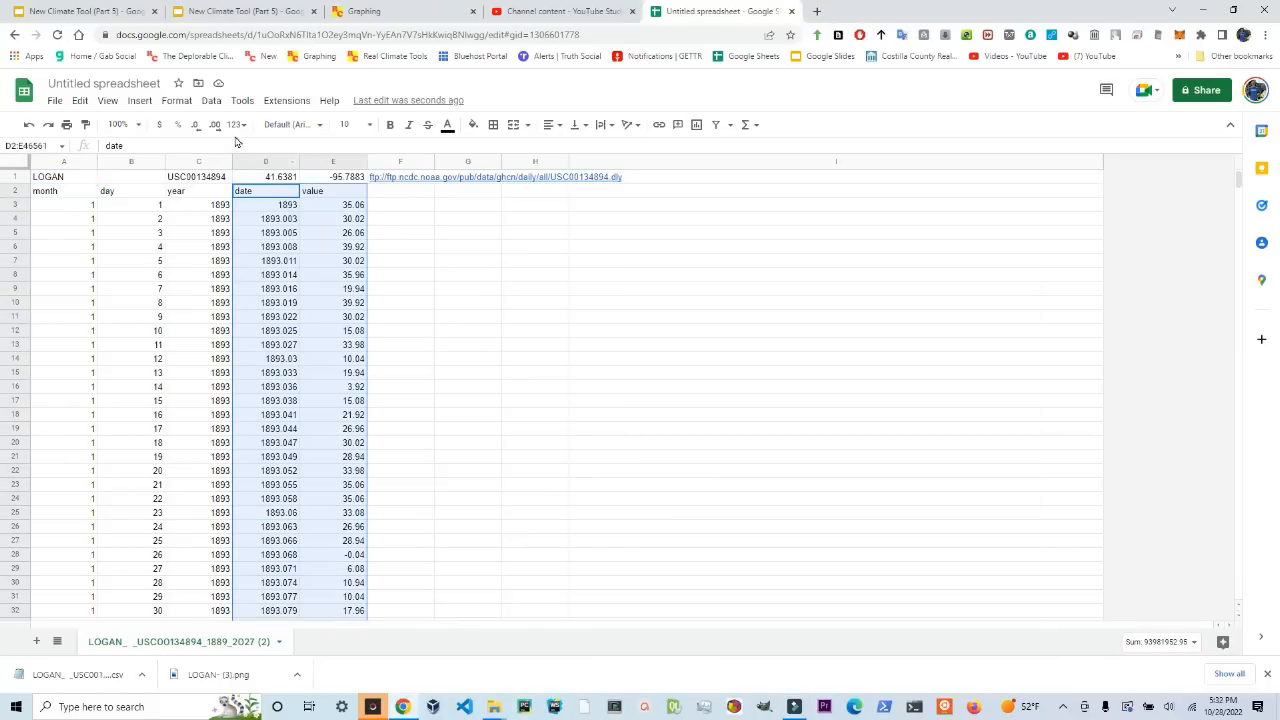
- Insert a chart of the date and value columns (D2:E46561) and change its type to a line chart
click(140, 101)
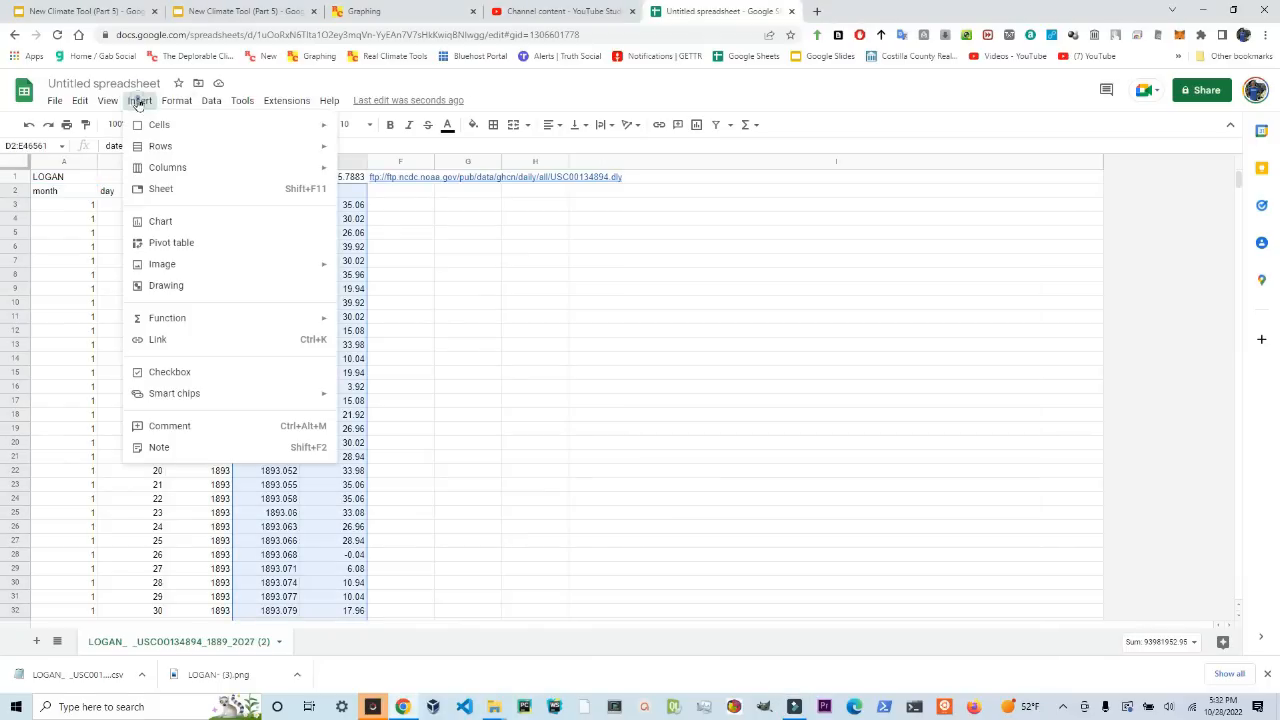
click(158, 223)
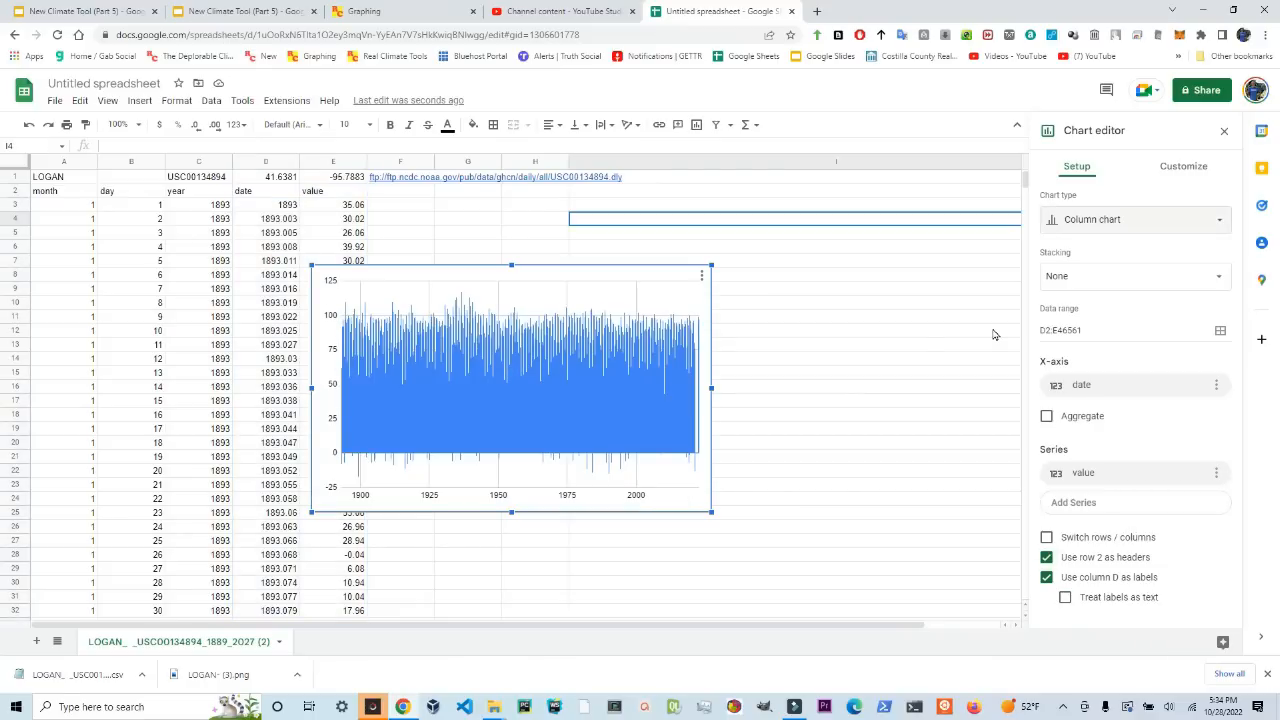
click(1096, 222)
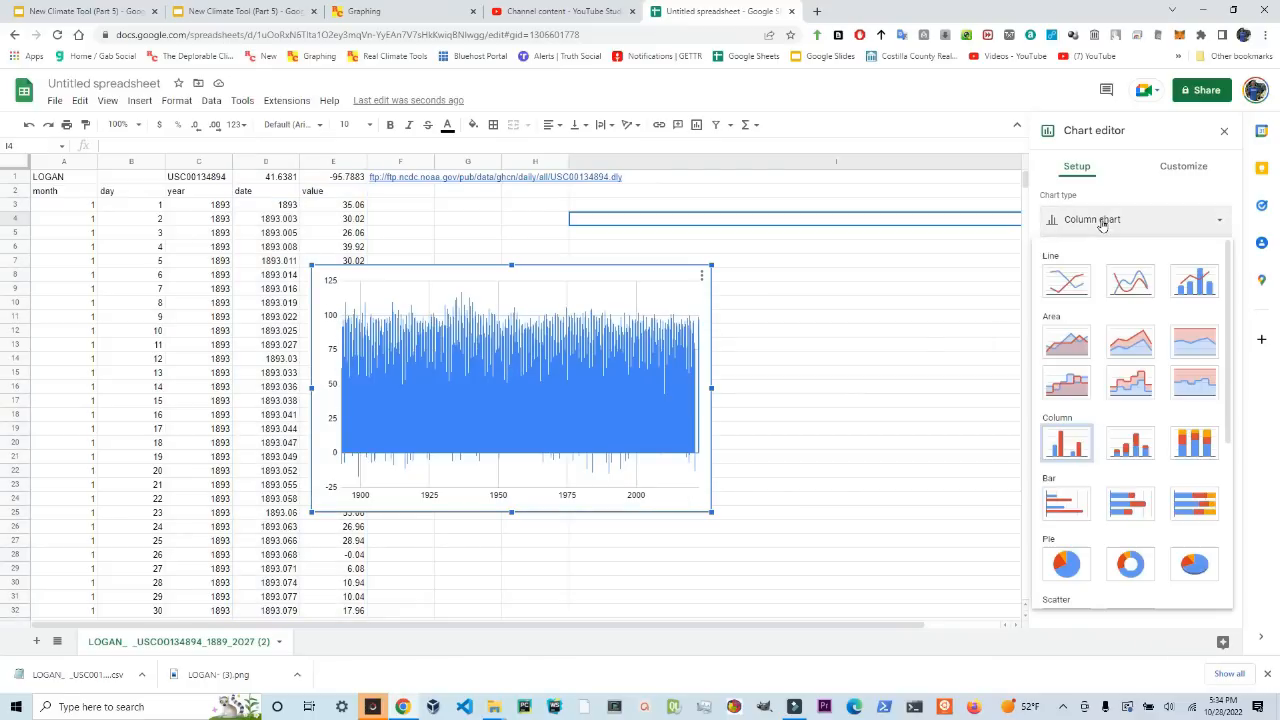
click(1060, 288)
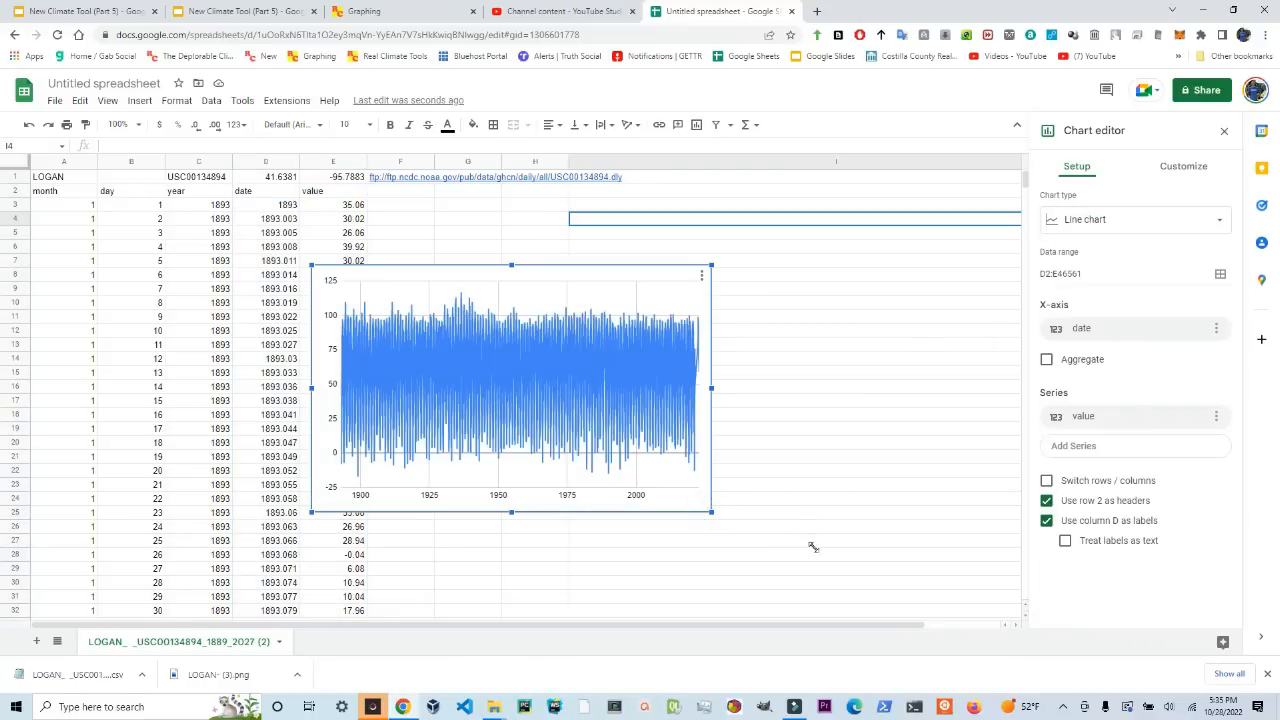
- Enlarge the line chart, reposition it so the whole chart fits in view, and deselect it
drag(957, 611, 956, 603)
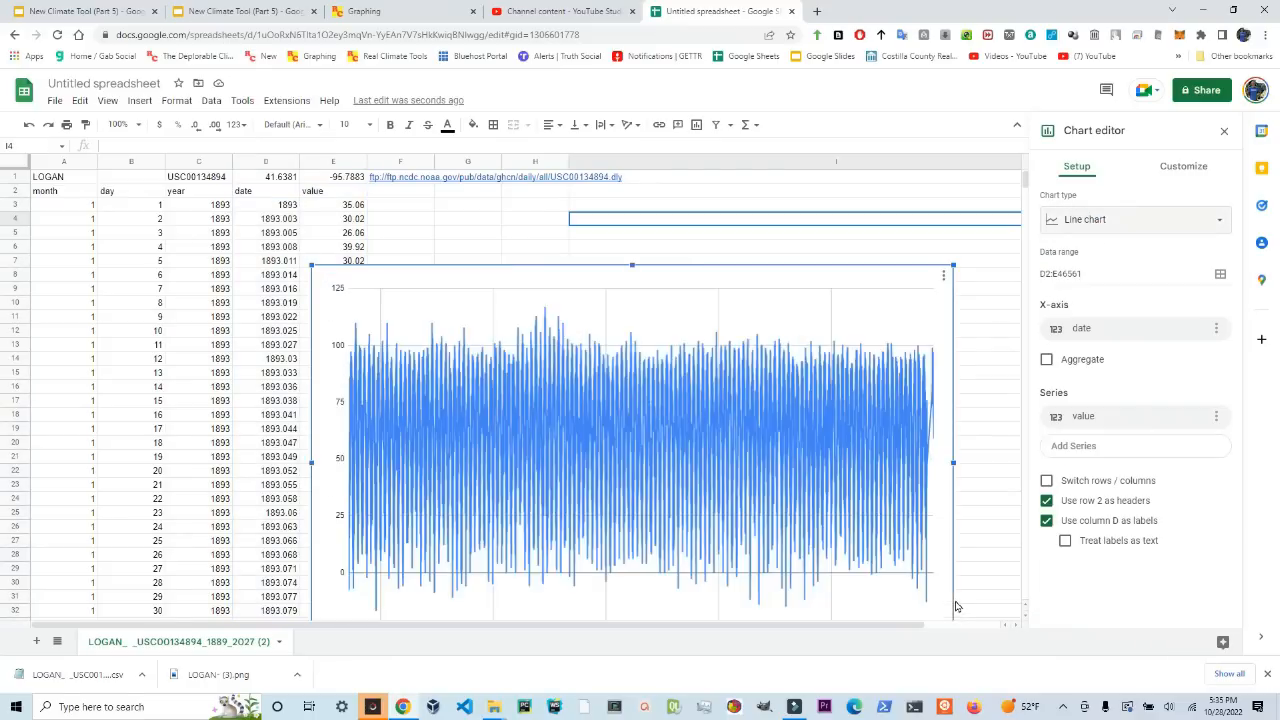
drag(707, 372, 667, 318)
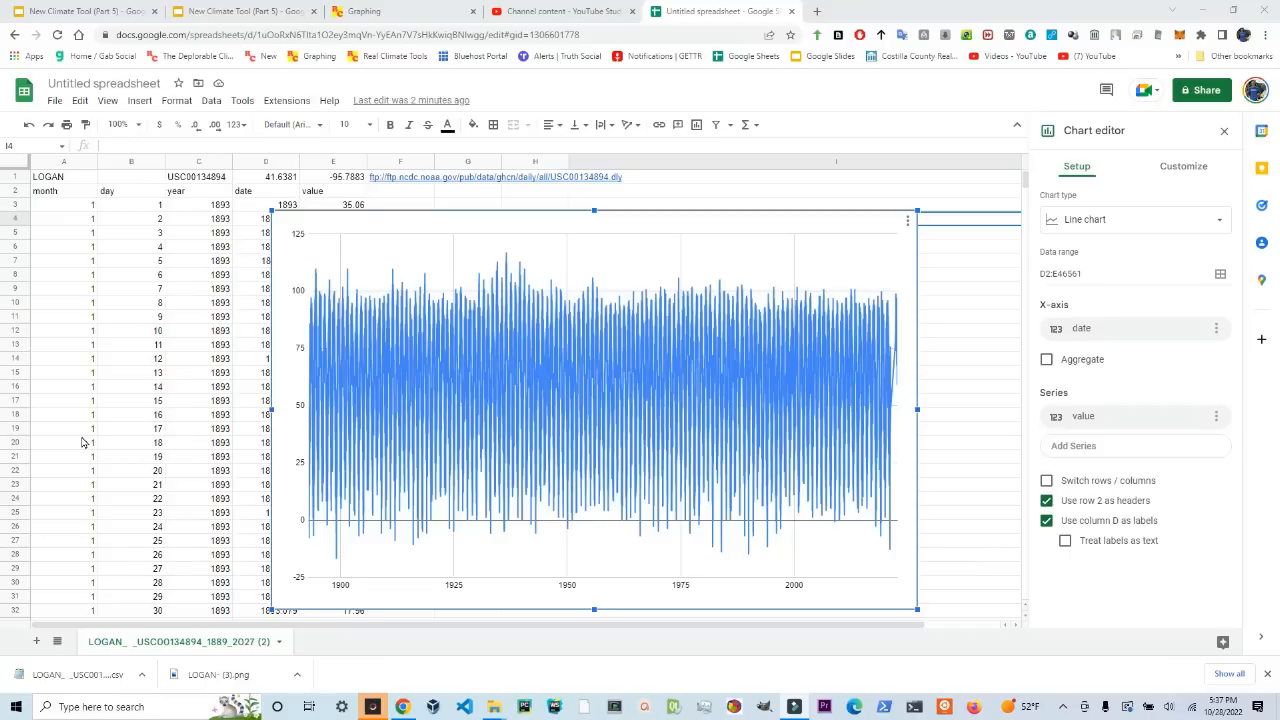
click(960, 344)
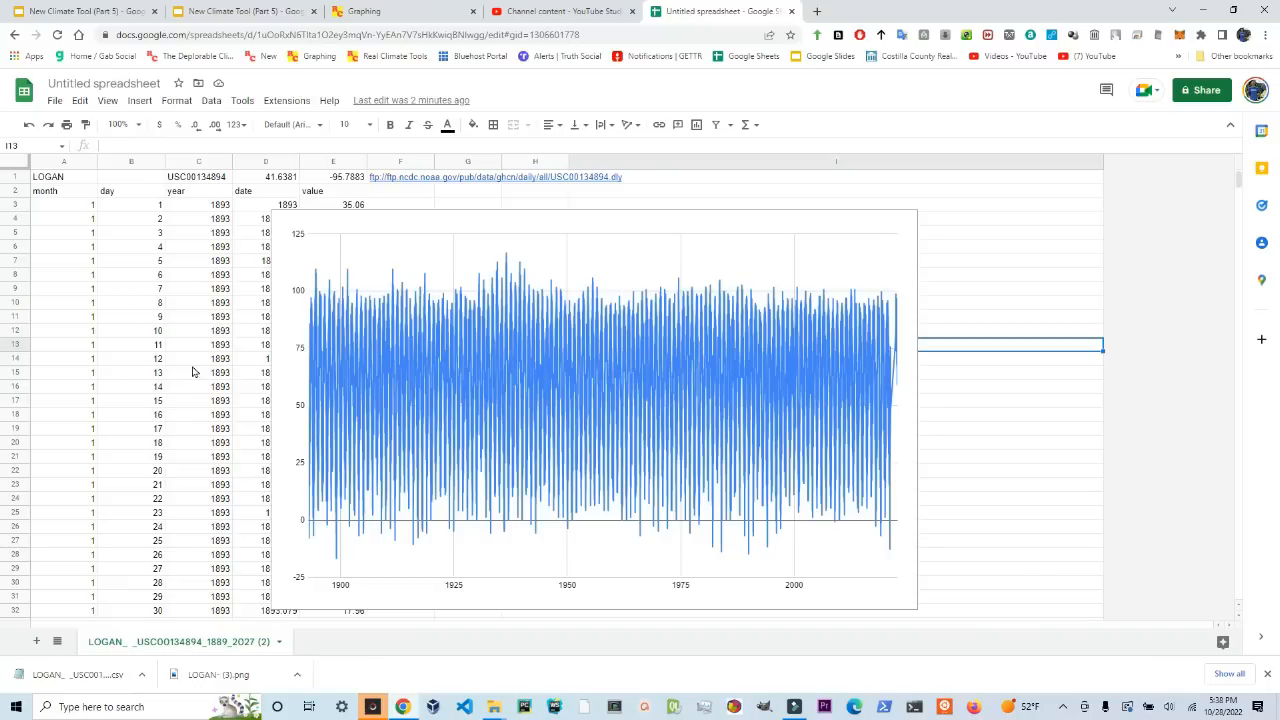
- Return to the graphing tool and filter the Logan record to month MAR and day 3
key(F9)
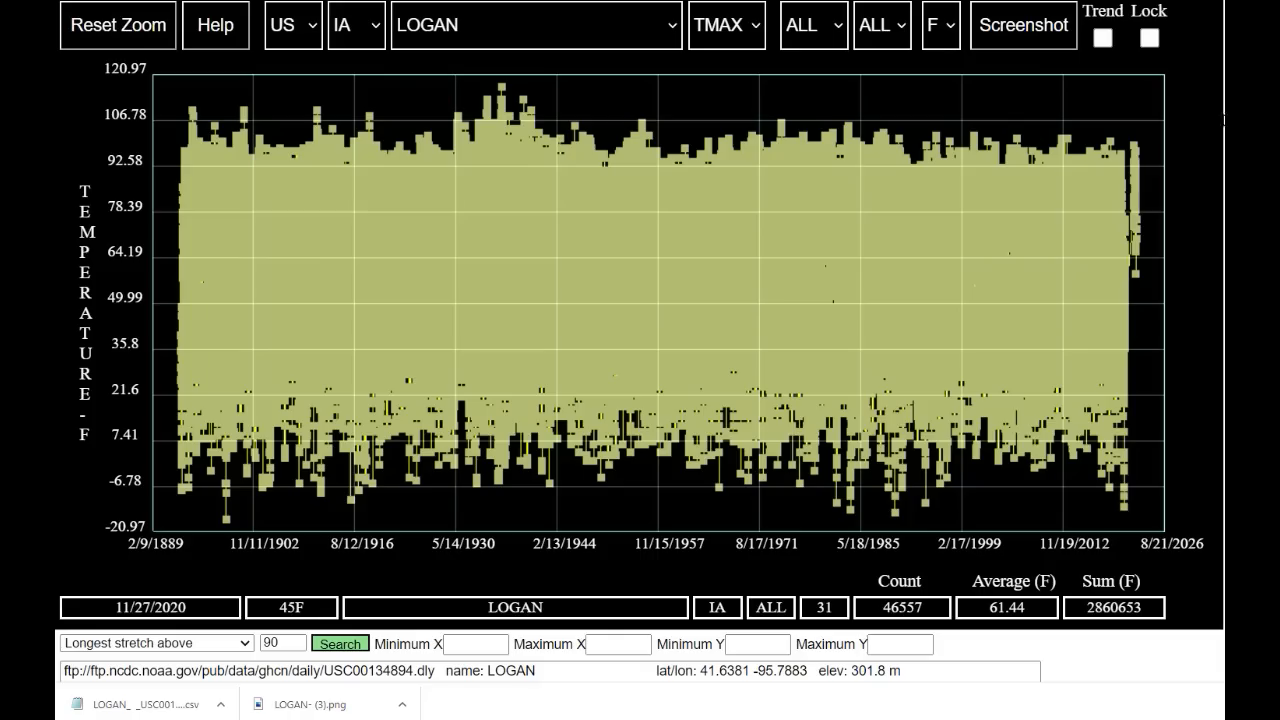
click(827, 24)
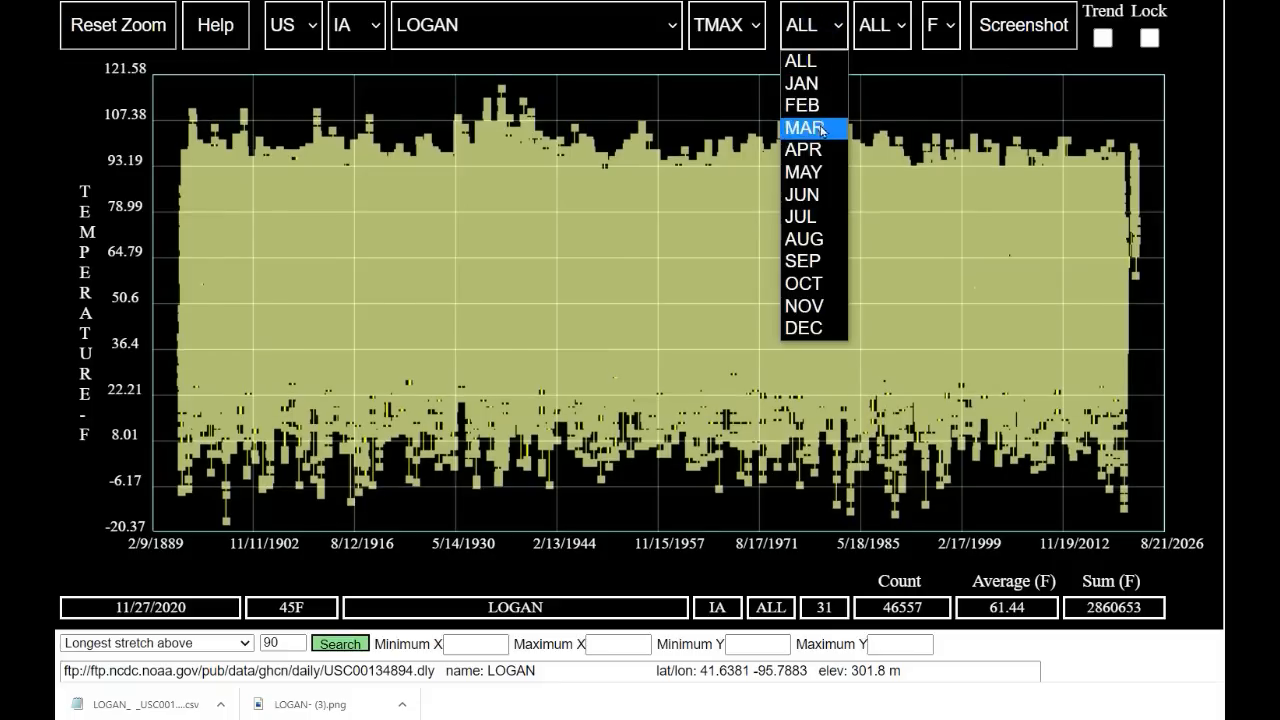
click(820, 128)
click(897, 28)
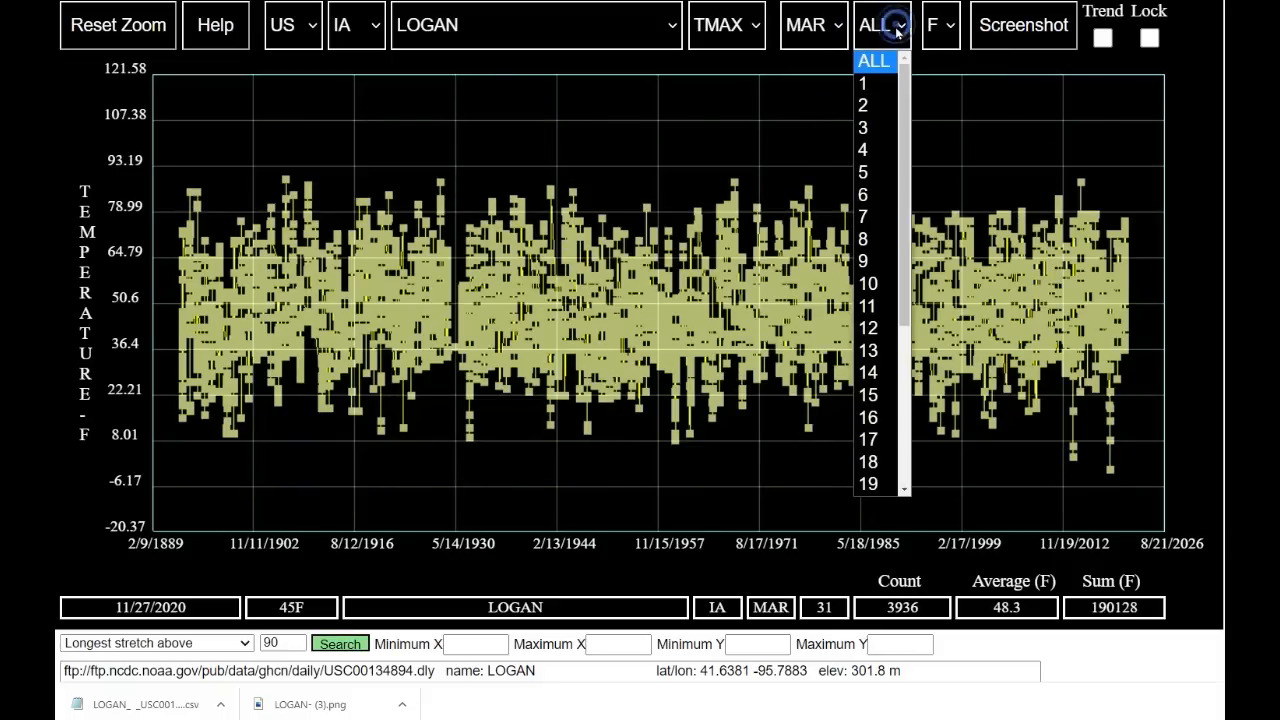
click(872, 127)
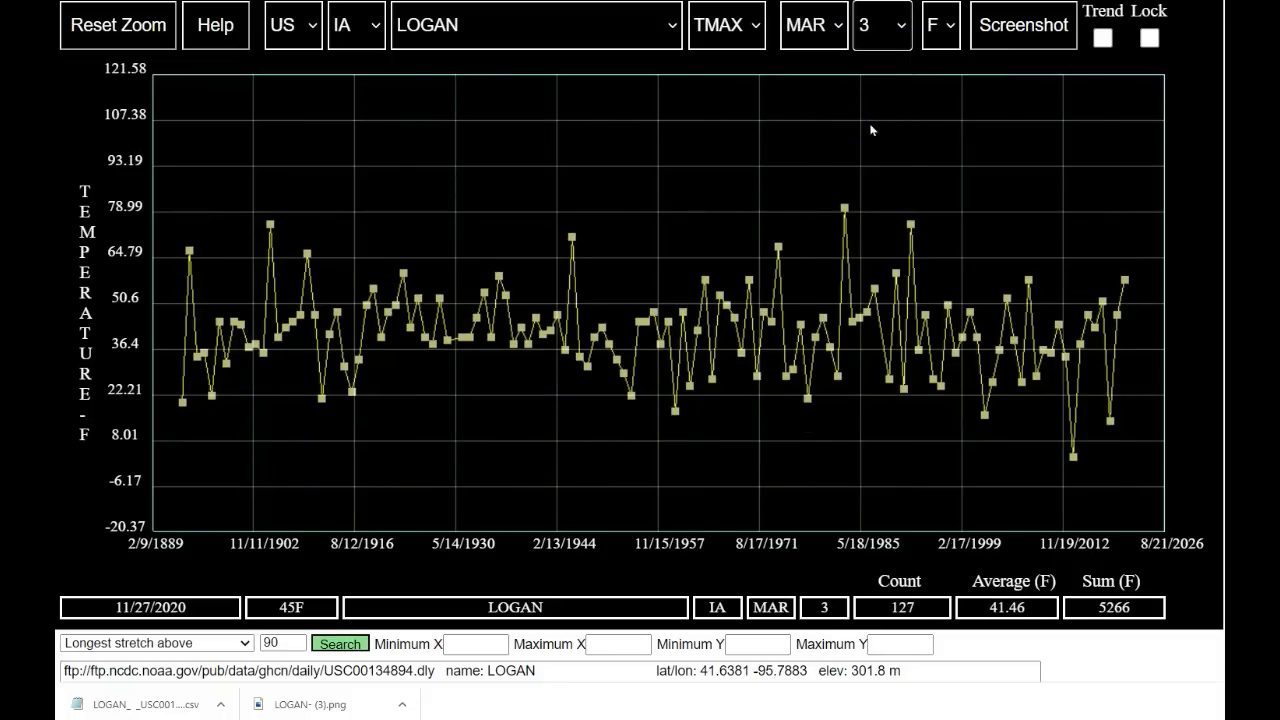
- Switch the station to BELLE PLAINE and zoom the March 3 chart to about 1930–1956 to examine its highest point
click(530, 24)
click(478, 148)
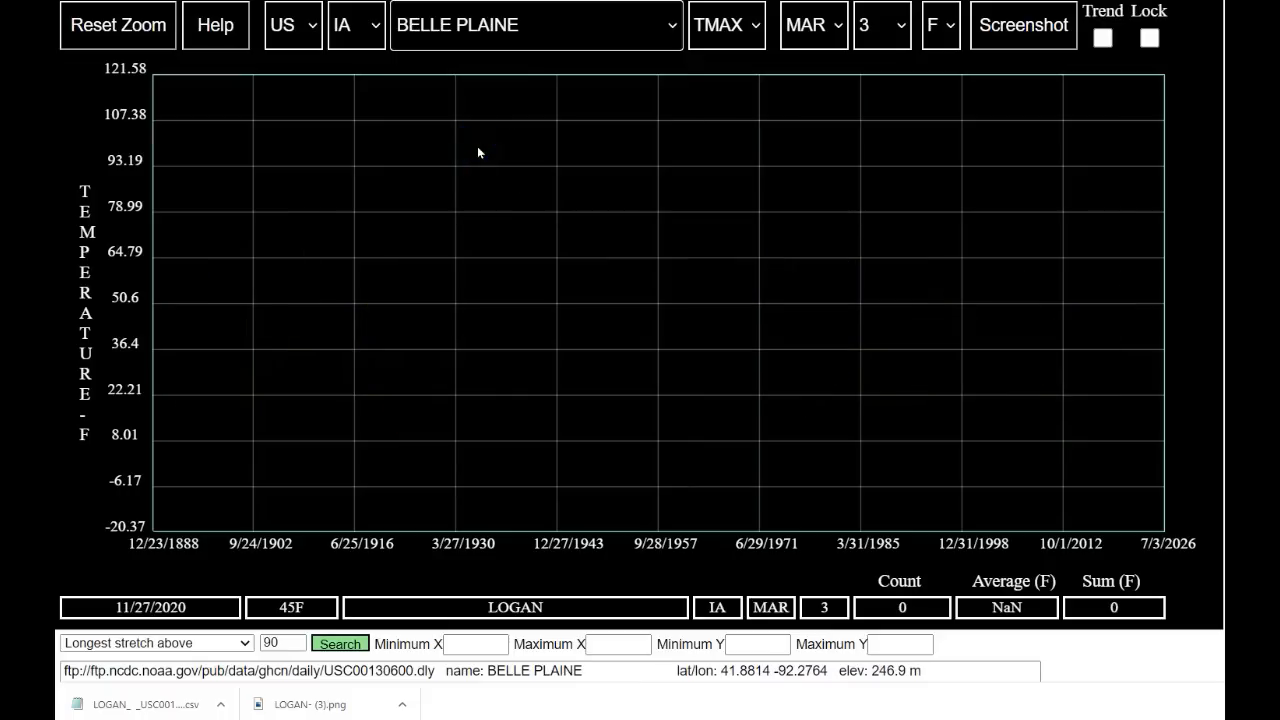
drag(509, 163, 706, 400)
drag(630, 345, 878, 259)
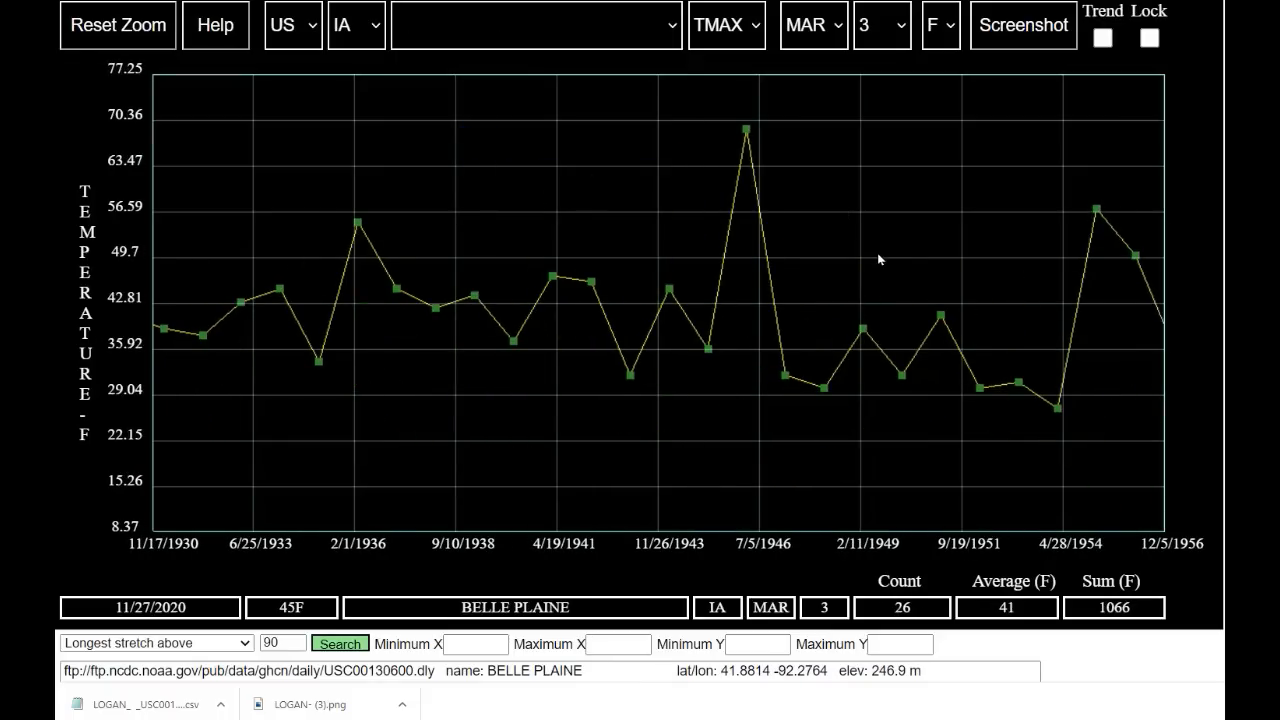
mouse_move(748, 131)
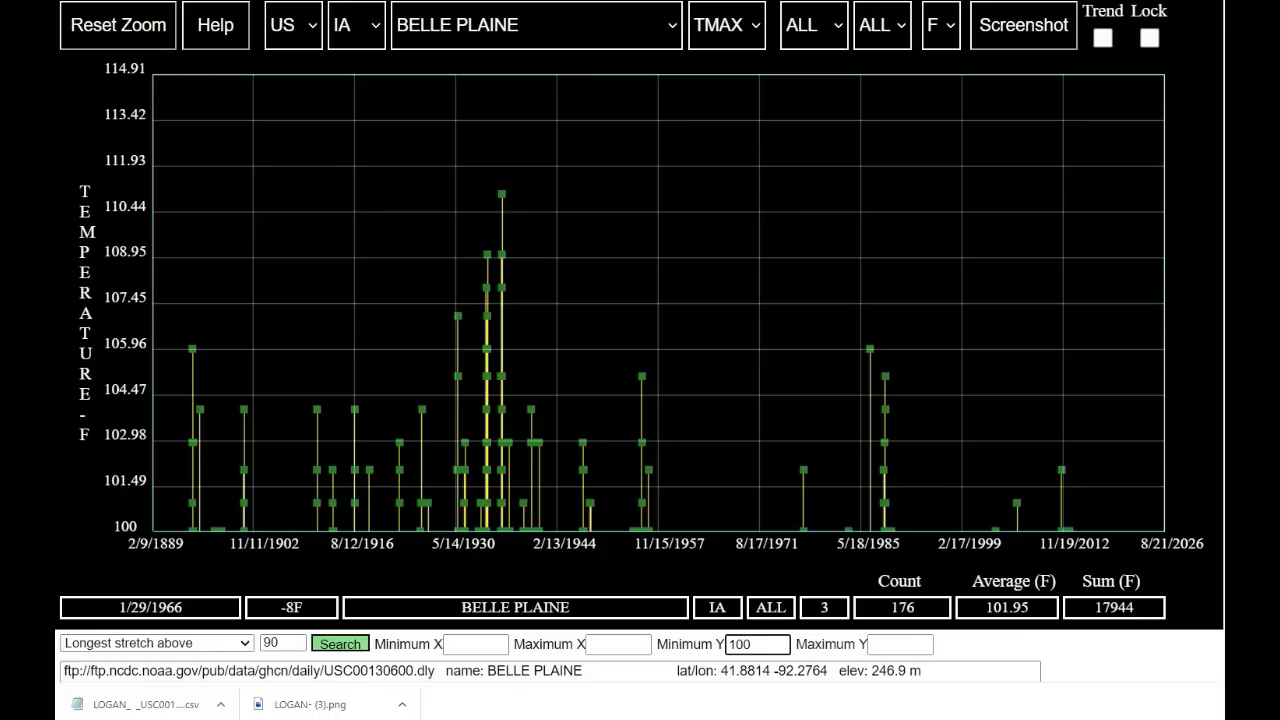
- Inspect the most recent and the hottest points on the Belle Plaine chart limited to a minimum Y of 100
click(1095, 523)
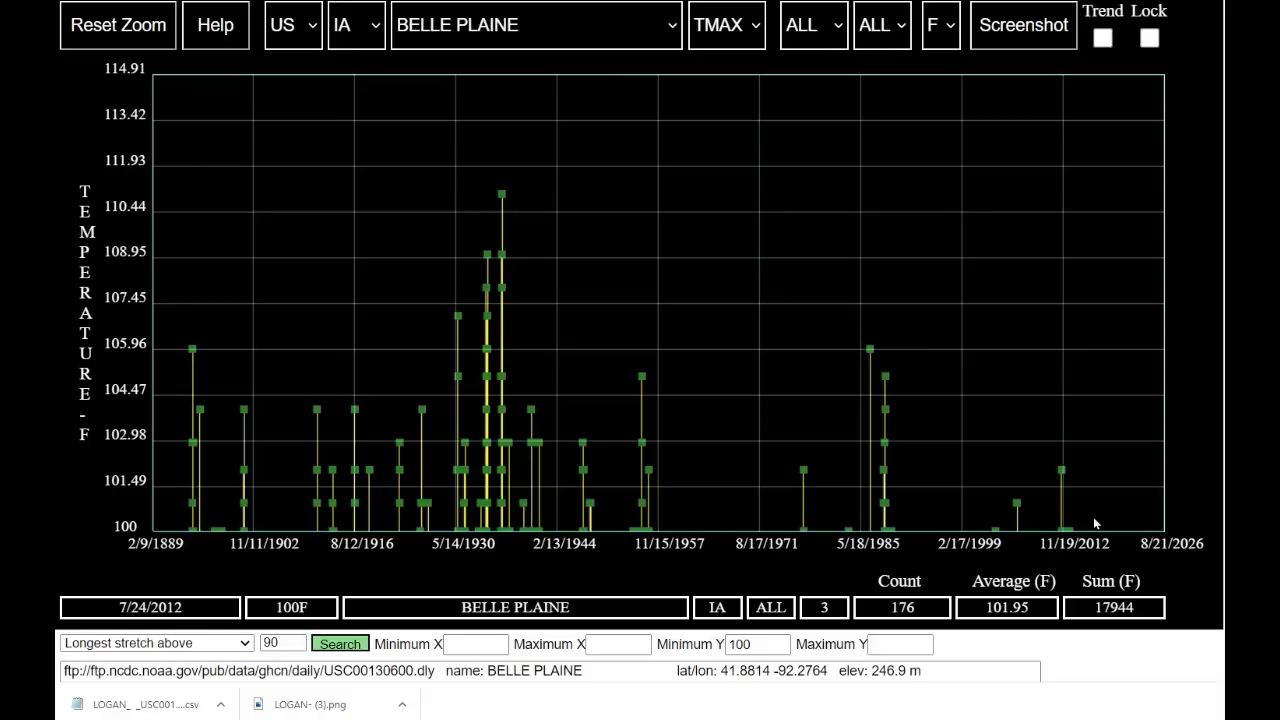
mouse_move(1072, 535)
mouse_move(505, 203)
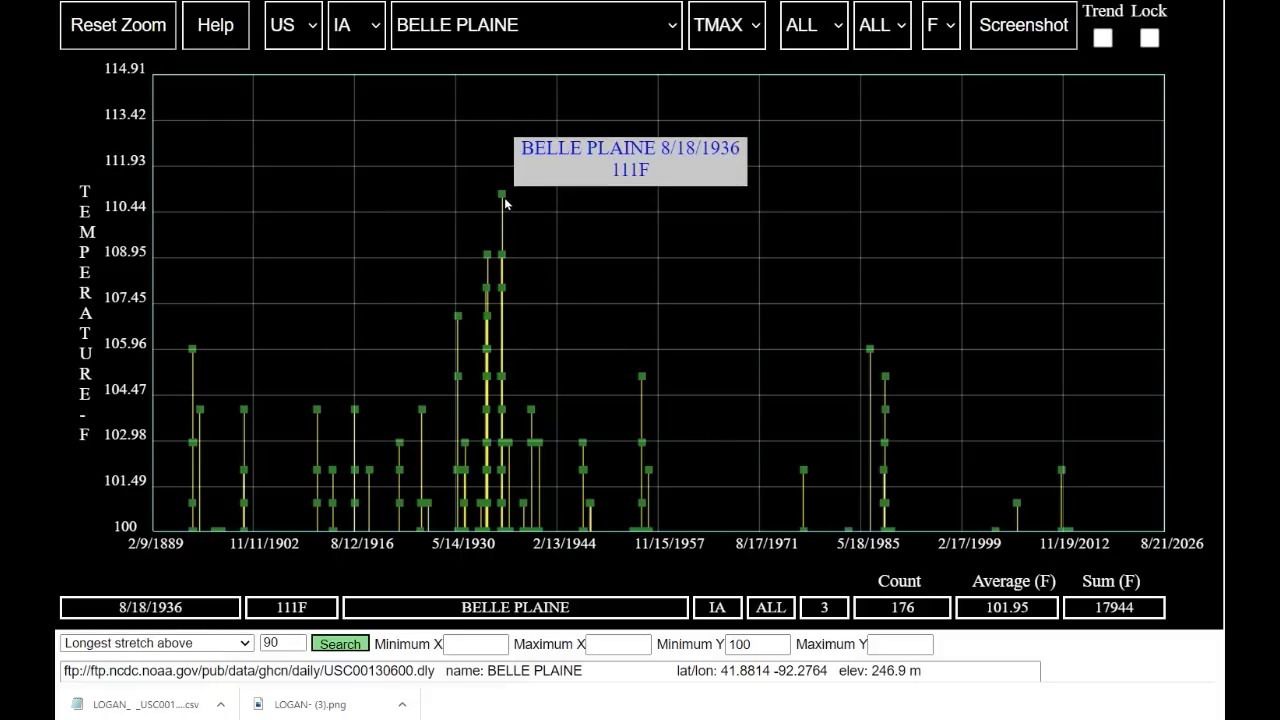